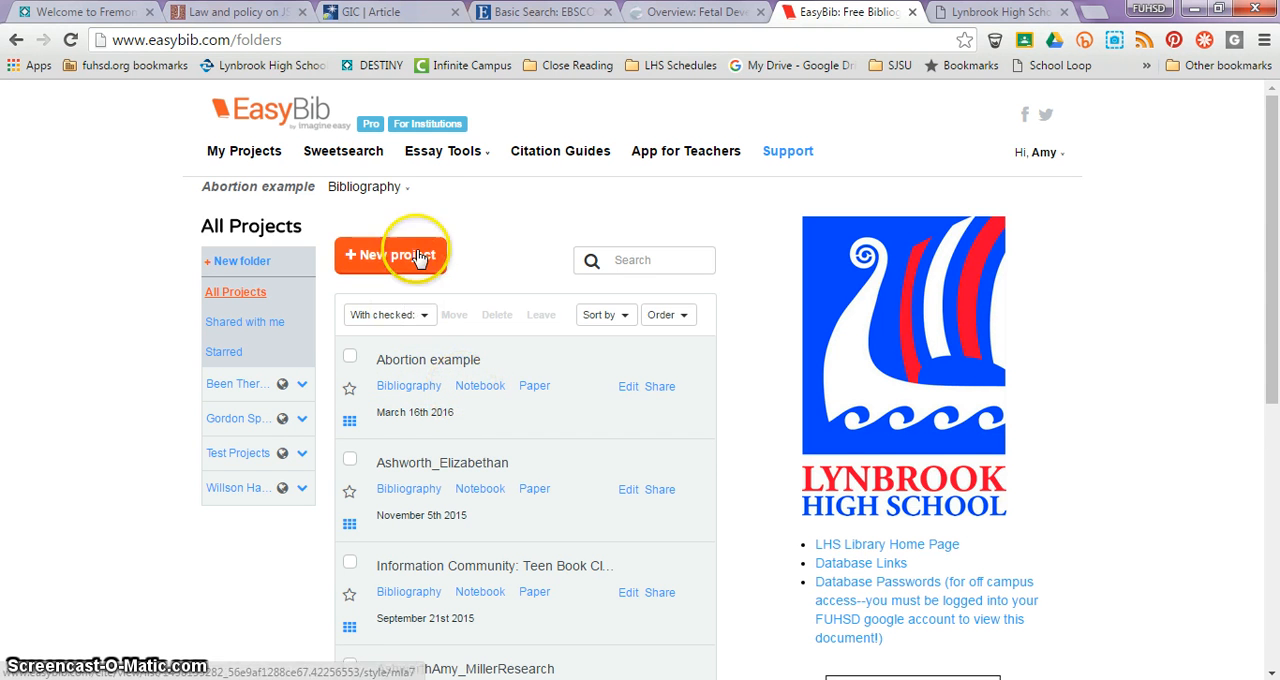
Step: Open the notebook of the "Abortion example" project
click(408, 190)
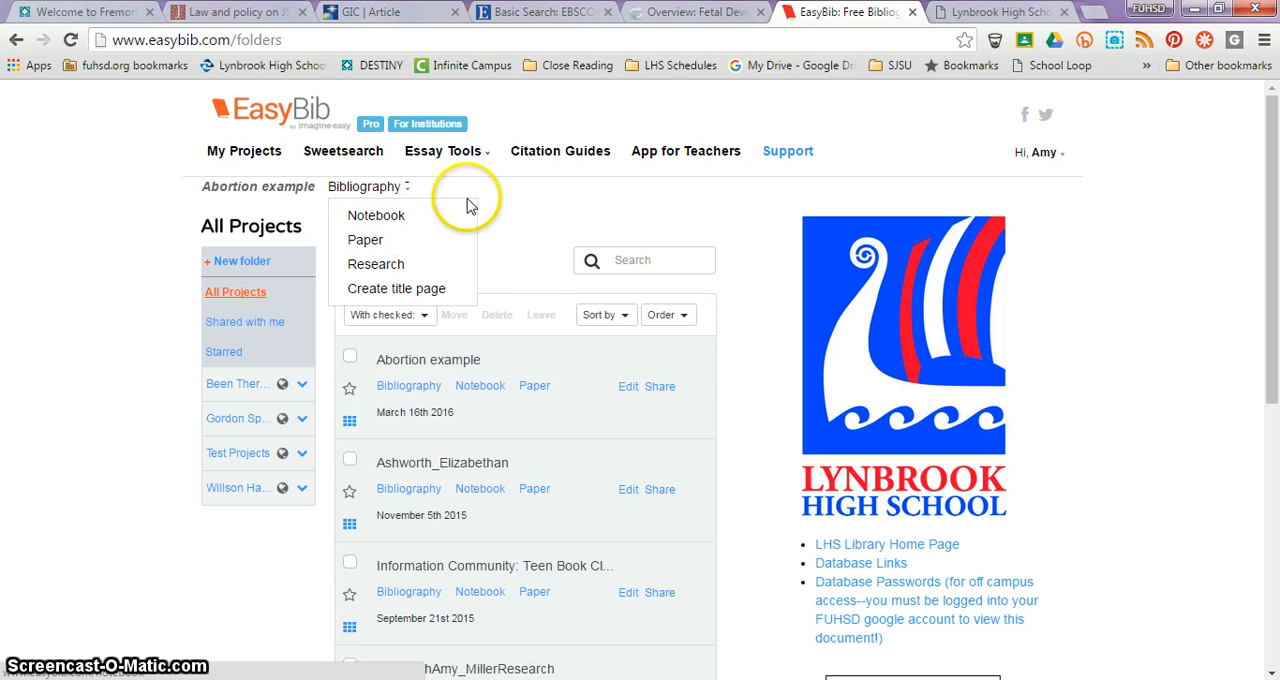
click(509, 208)
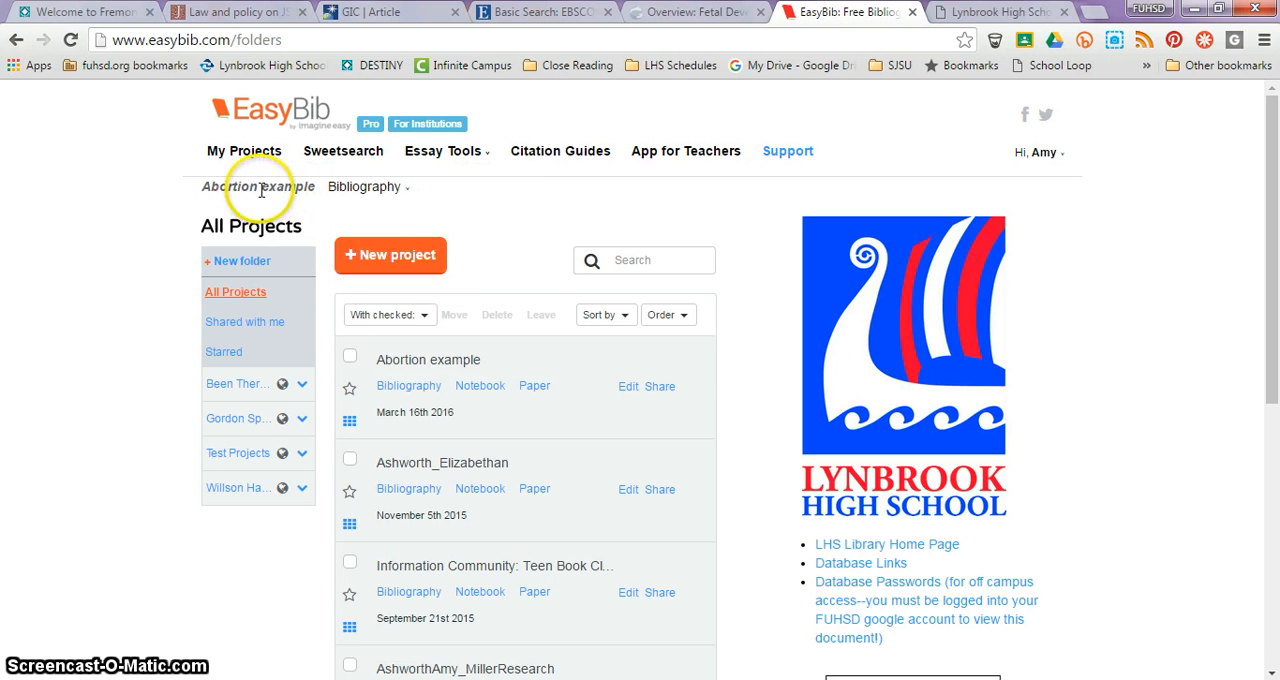
click(406, 193)
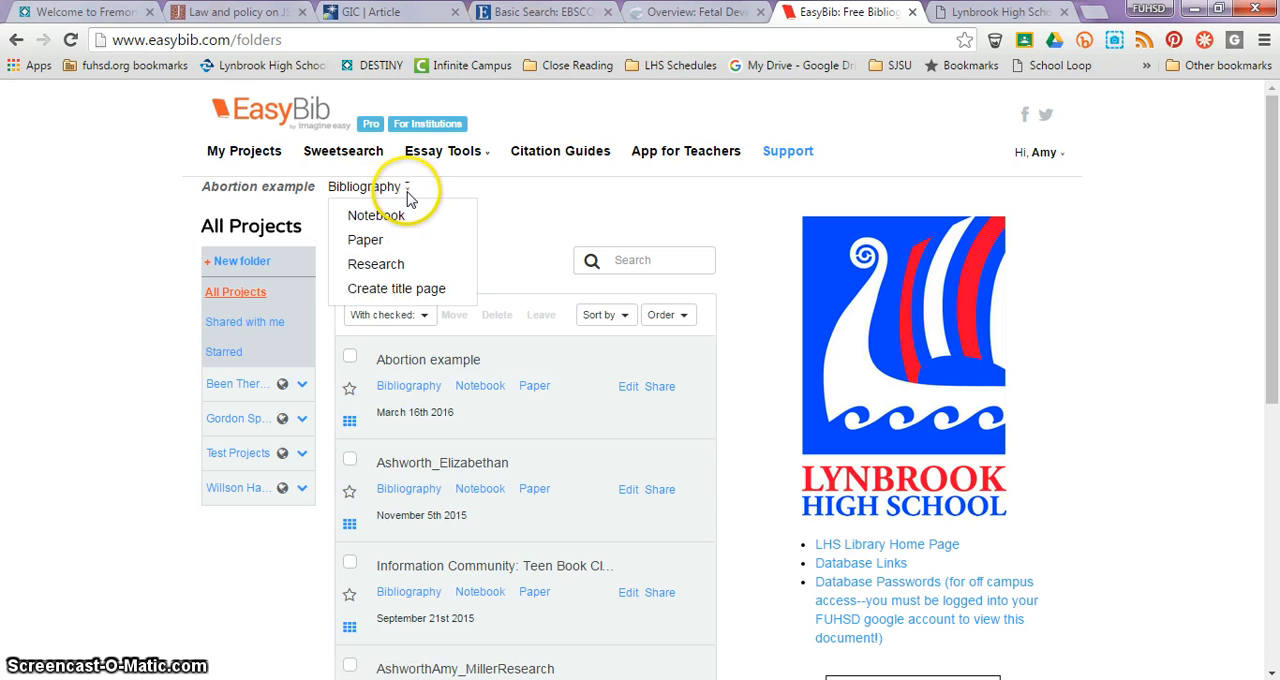
click(402, 221)
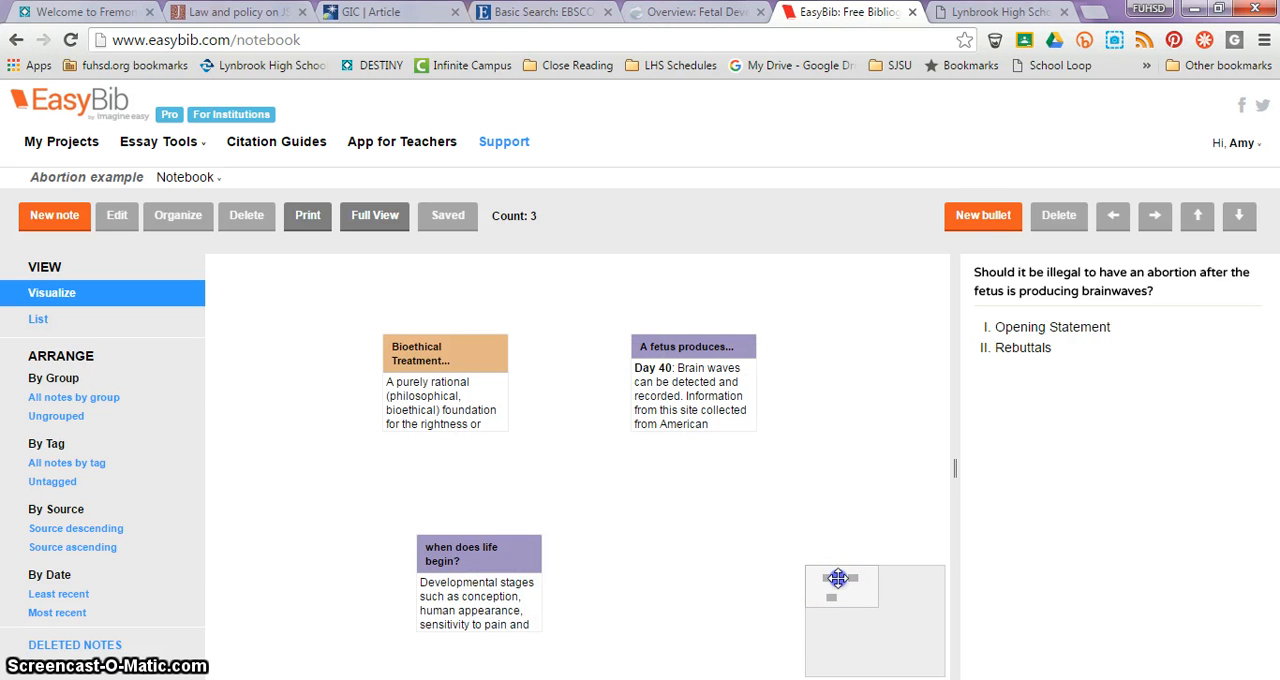
Step: Pan across the notebook canvas and back, and try out a wider outline pane
drag(838, 578, 928, 616)
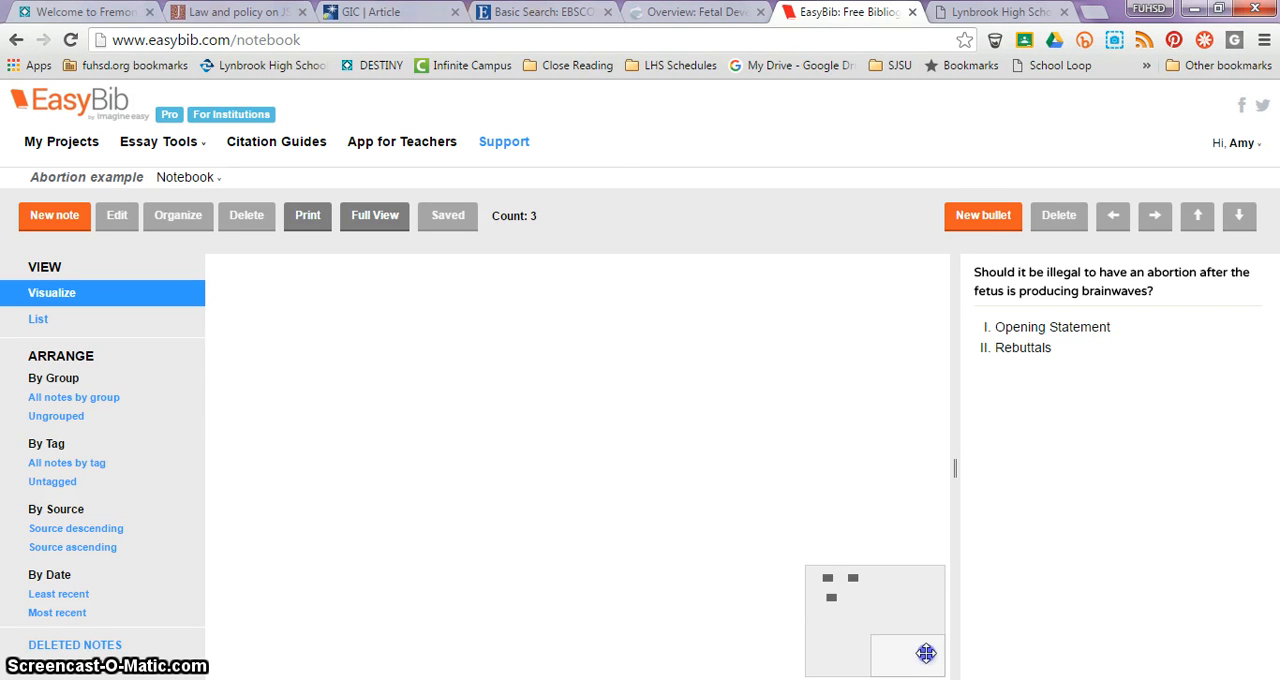
drag(814, 633, 822, 568)
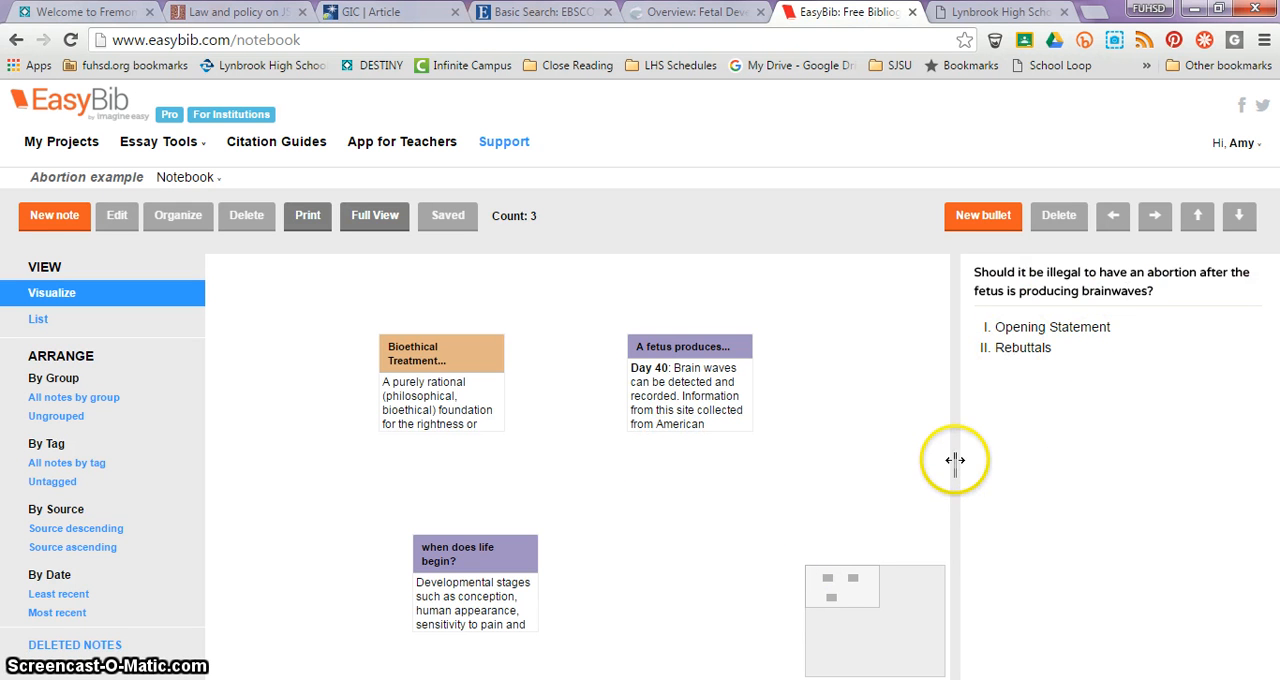
drag(955, 468, 853, 484)
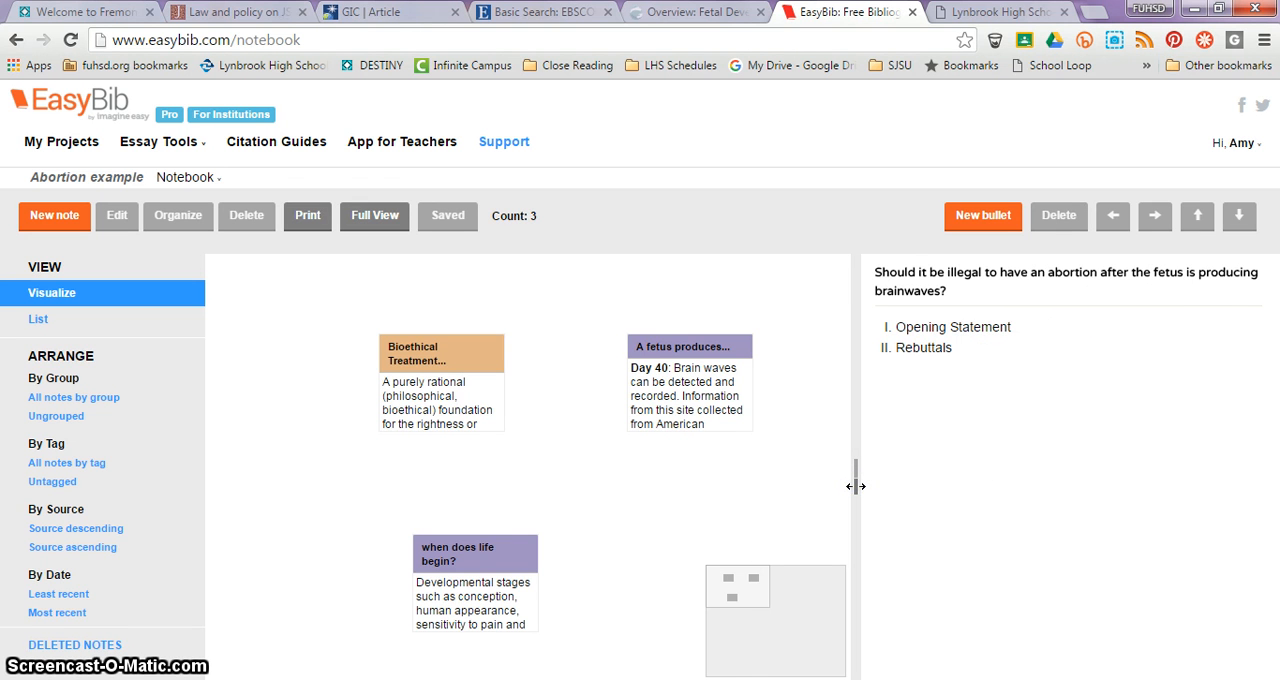
drag(855, 486, 962, 480)
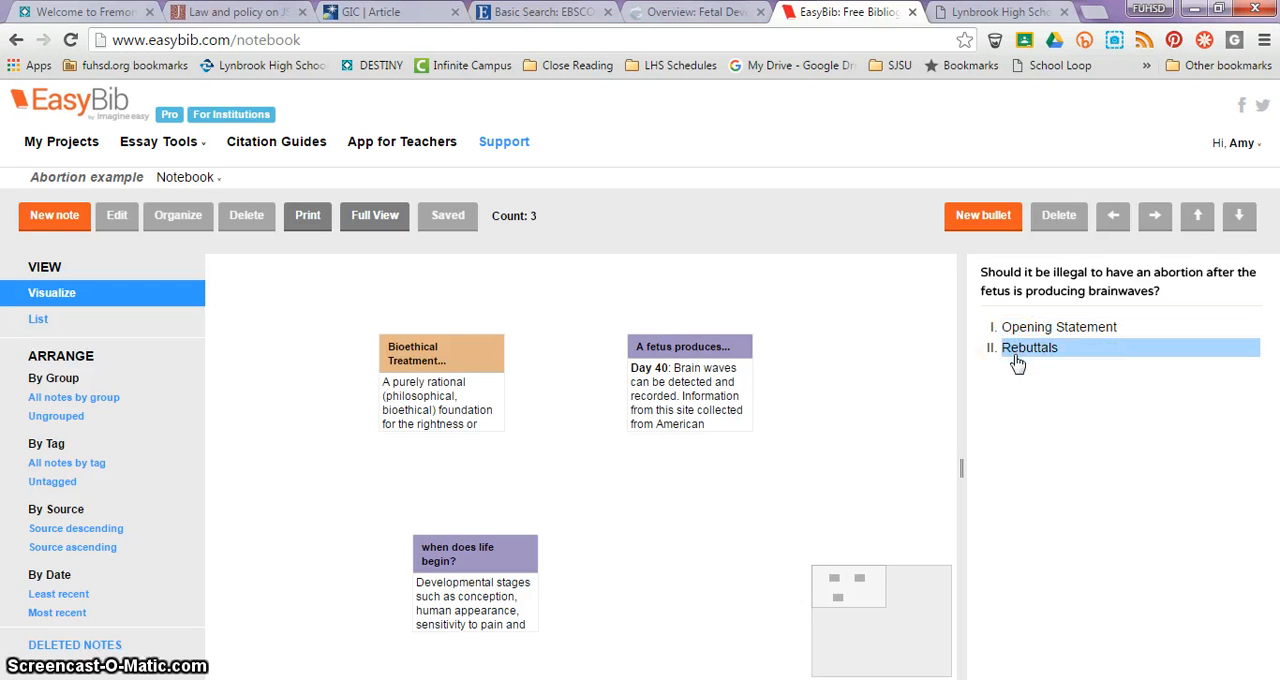
Step: Add a third top-level bullet named "Closing Statement" to the outline
click(971, 220)
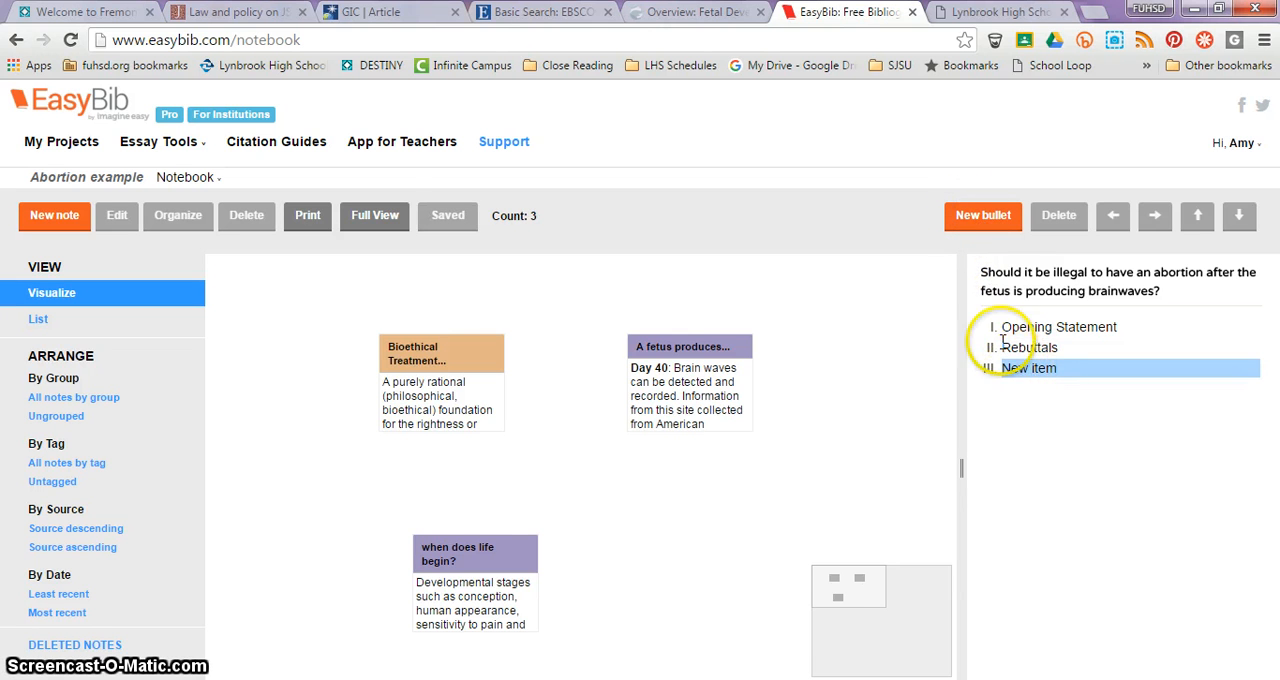
click(1035, 370)
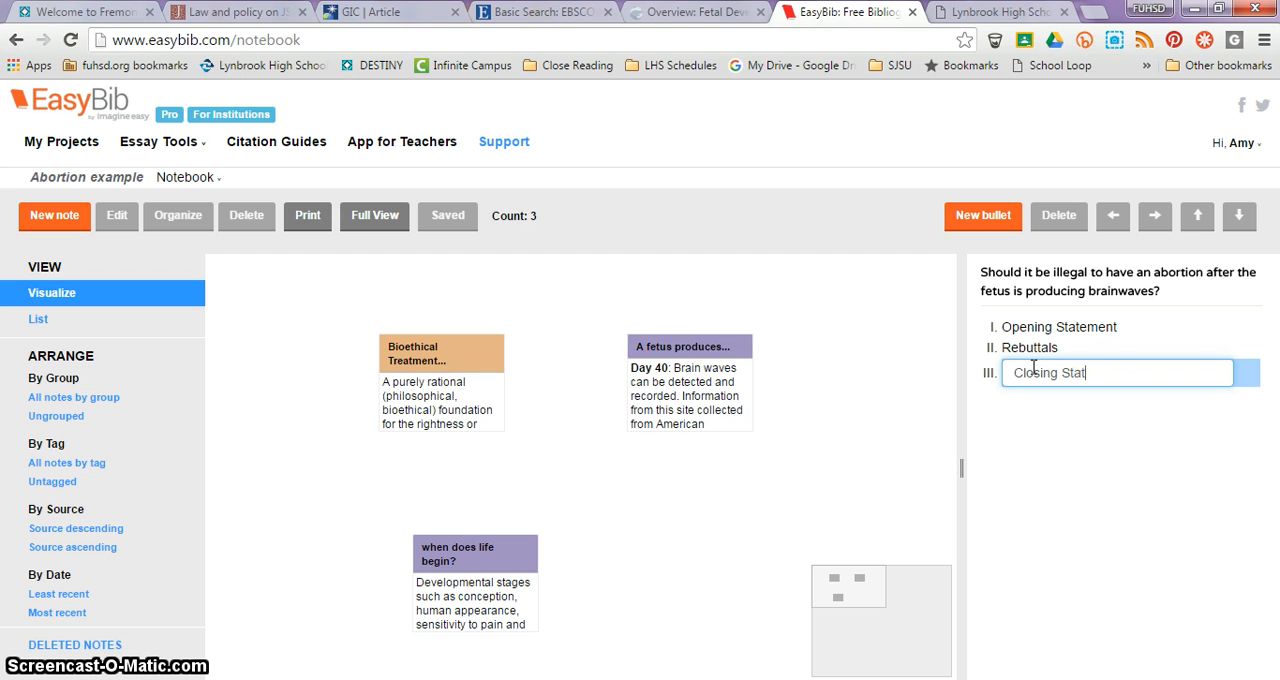
text(Closing Statement)
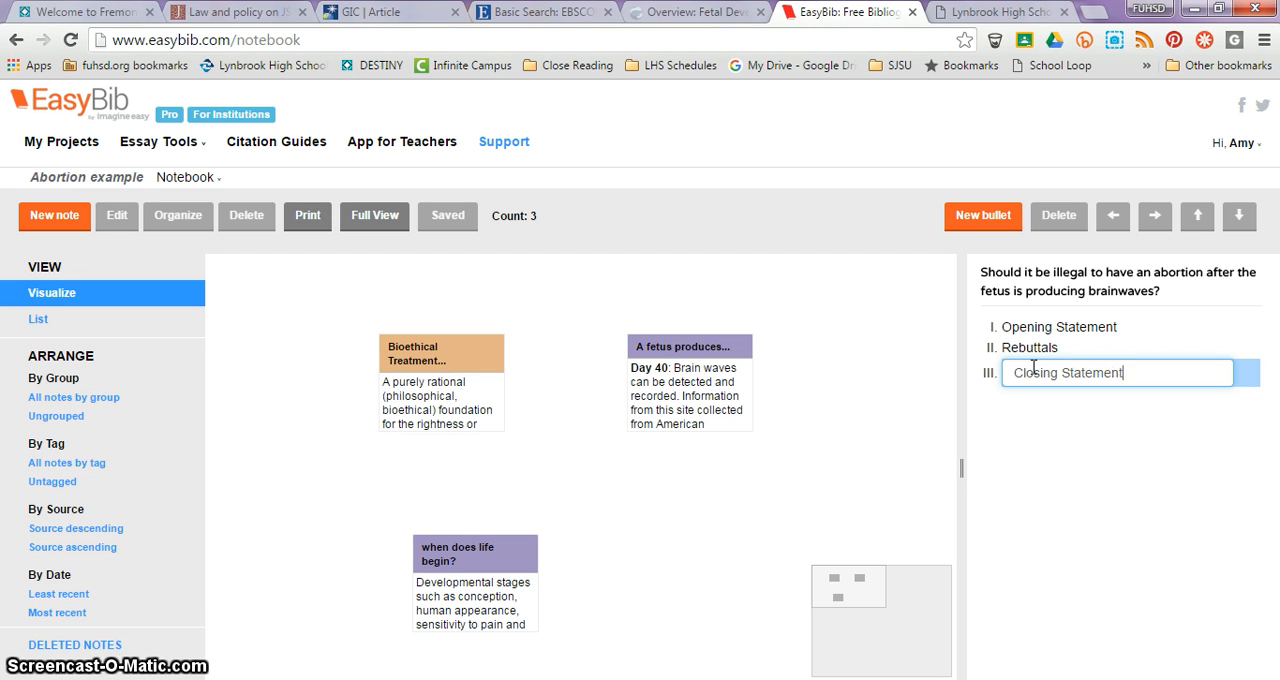
key(Return)
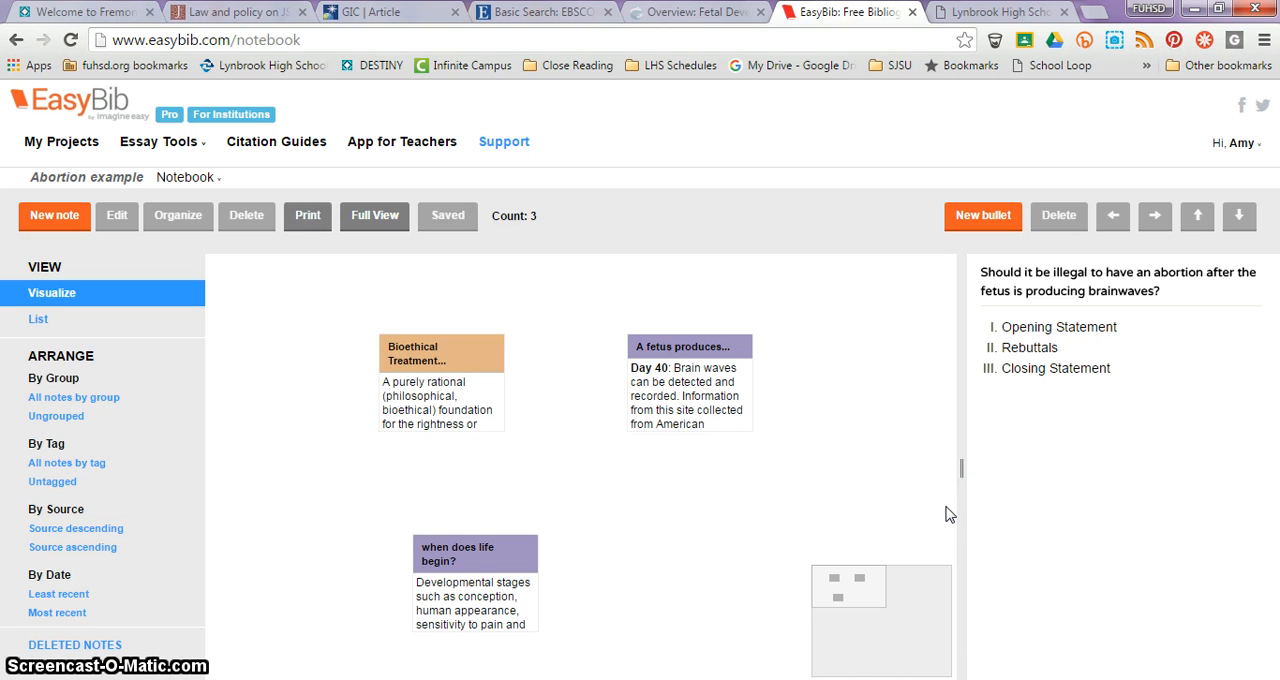
click(678, 512)
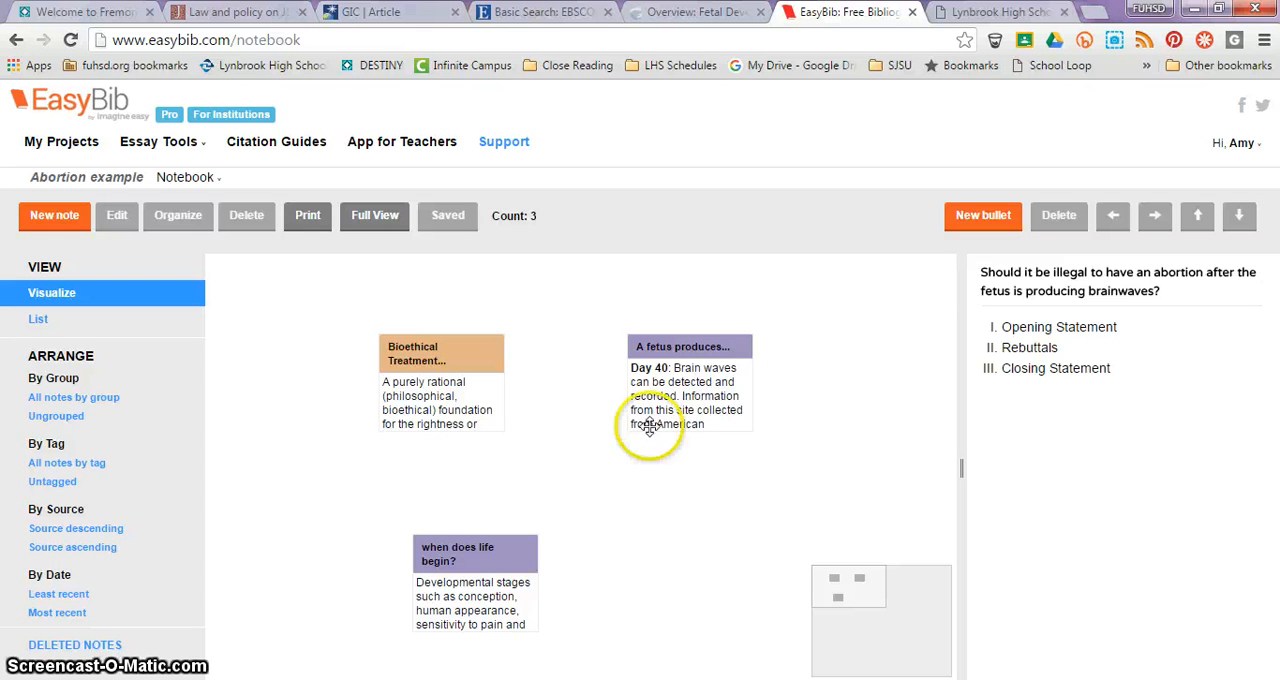
Step: Place the "A fetus produces..." note under Opening Statement in the outline
click(522, 568)
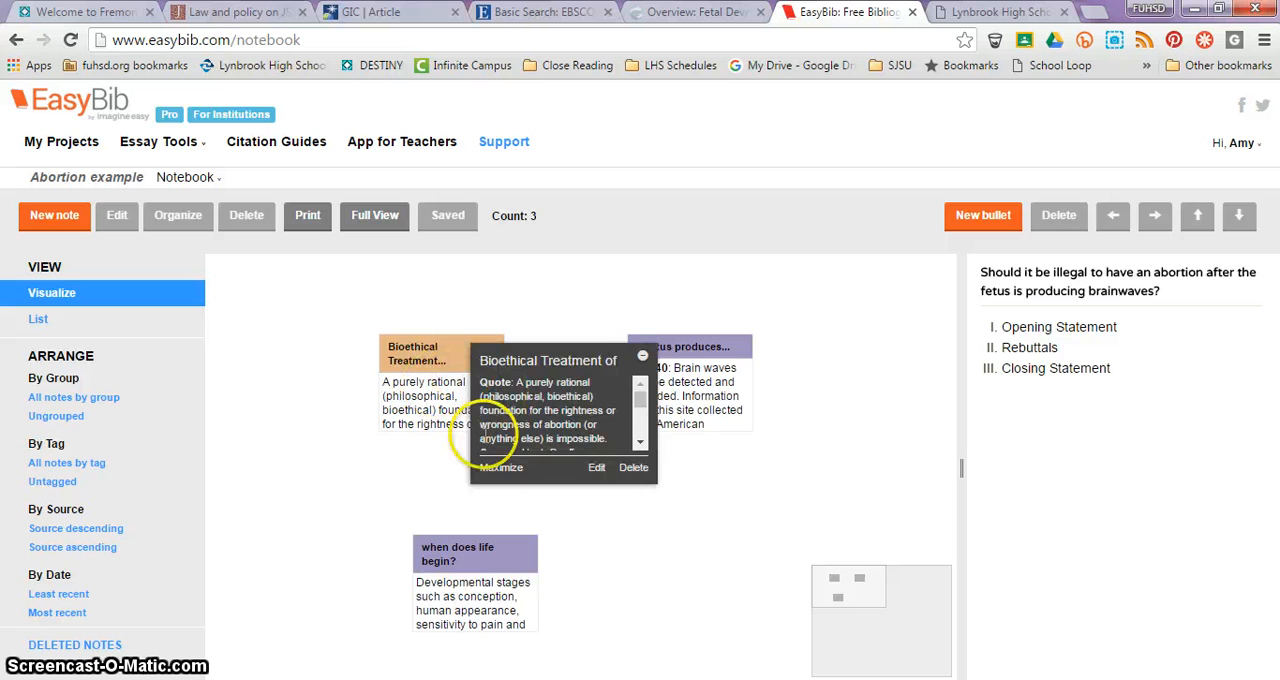
mouse_move(678, 370)
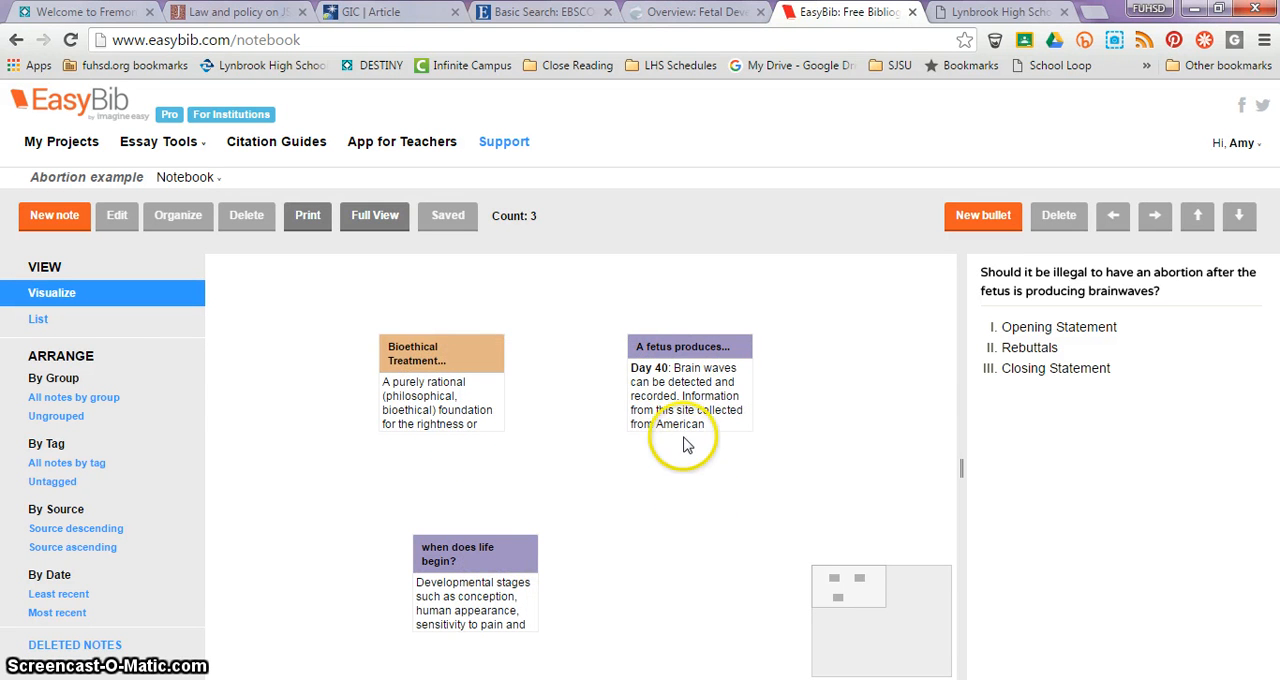
mouse_move(665, 414)
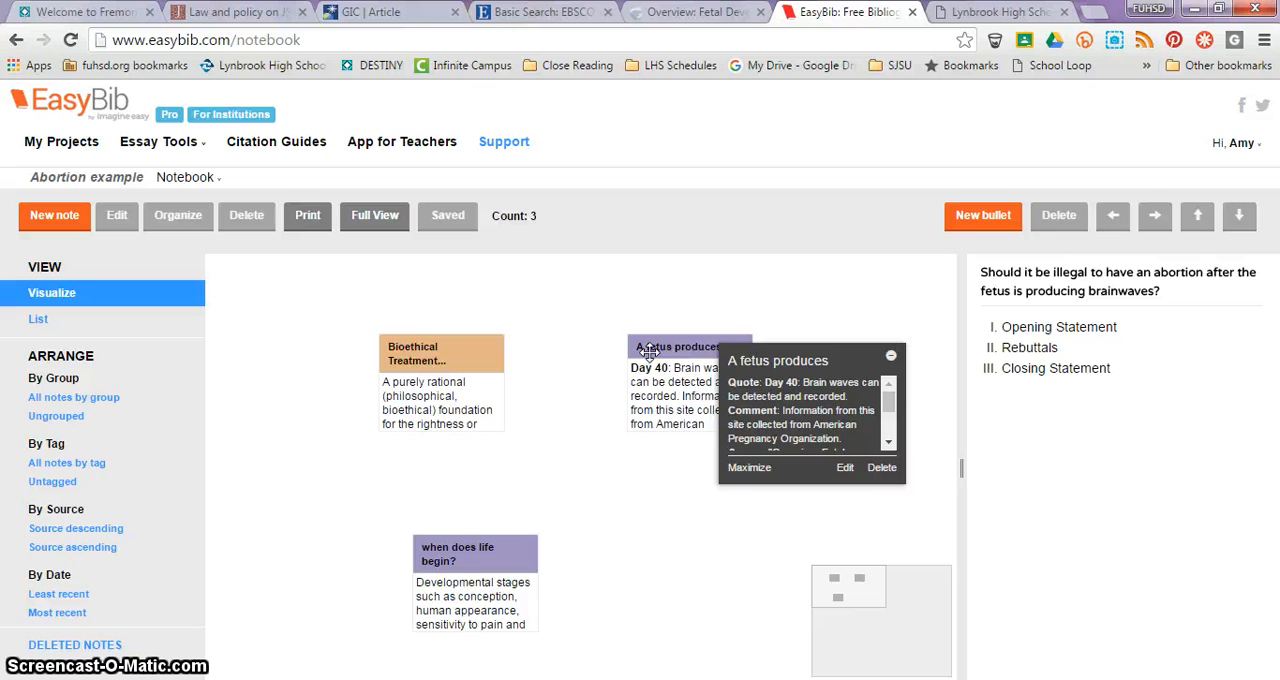
drag(650, 352, 1027, 335)
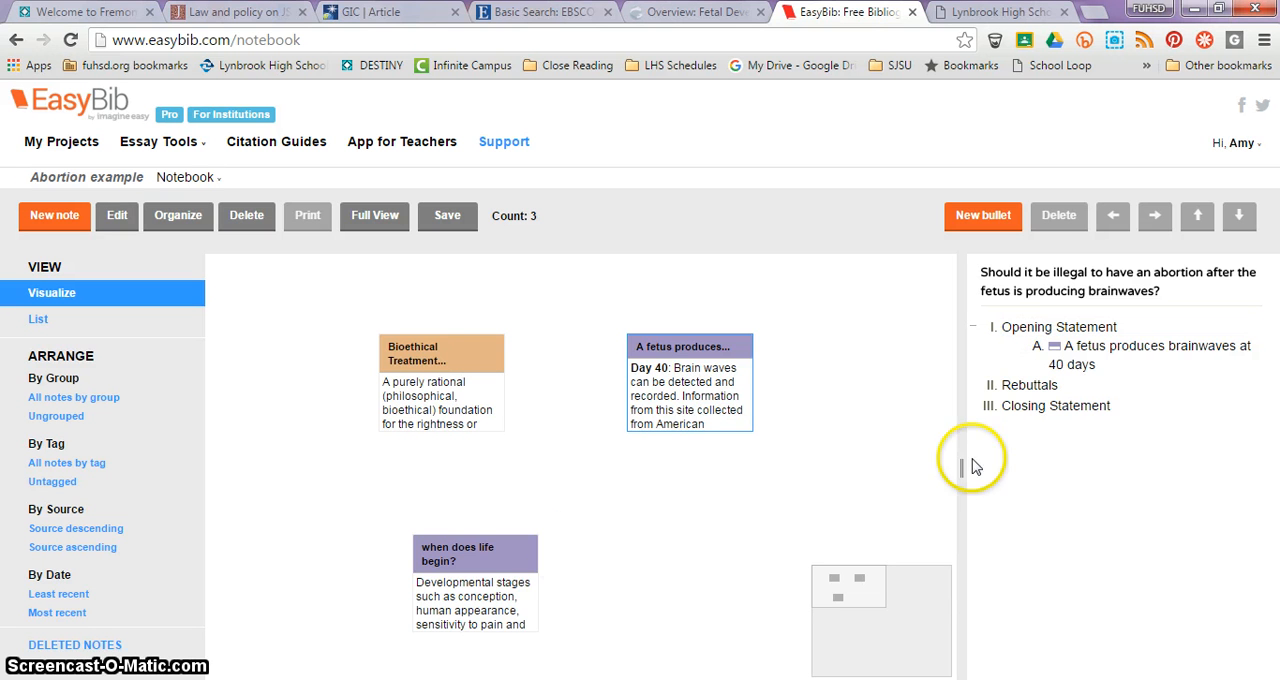
Step: Add the "when does life begin?" note under Opening Statement, below the fetus brainwaves note
drag(514, 549, 1052, 420)
drag(981, 480, 911, 534)
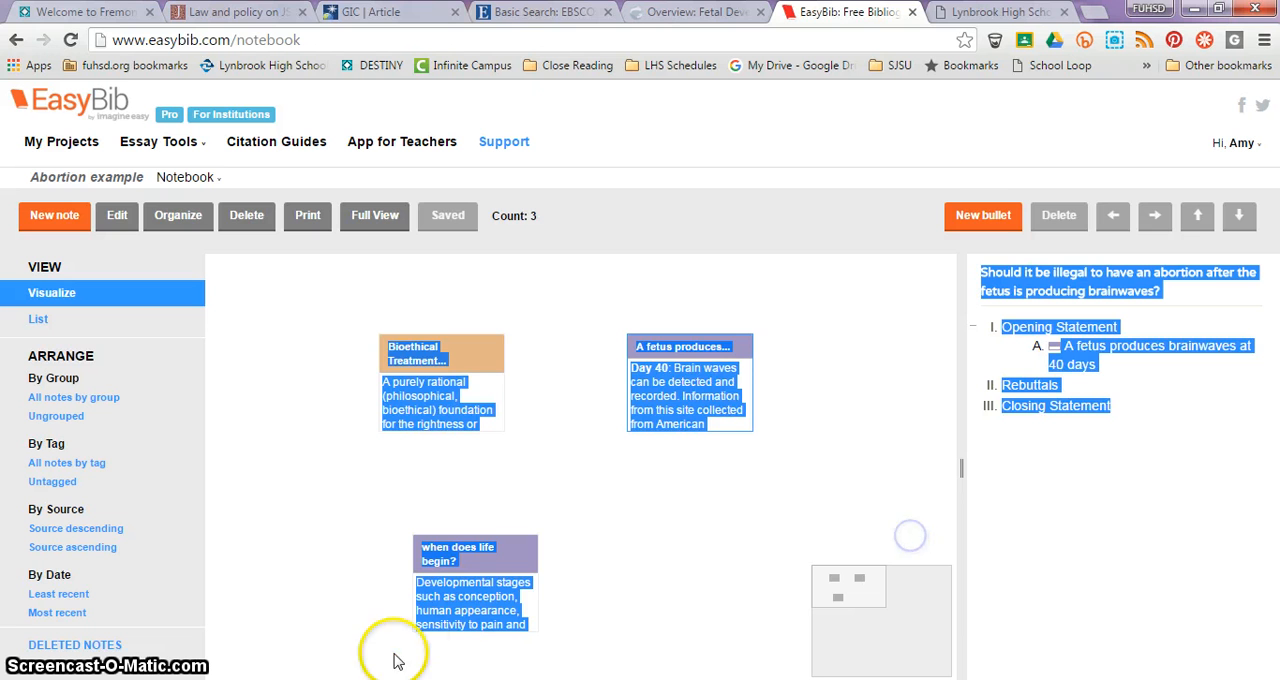
click(566, 512)
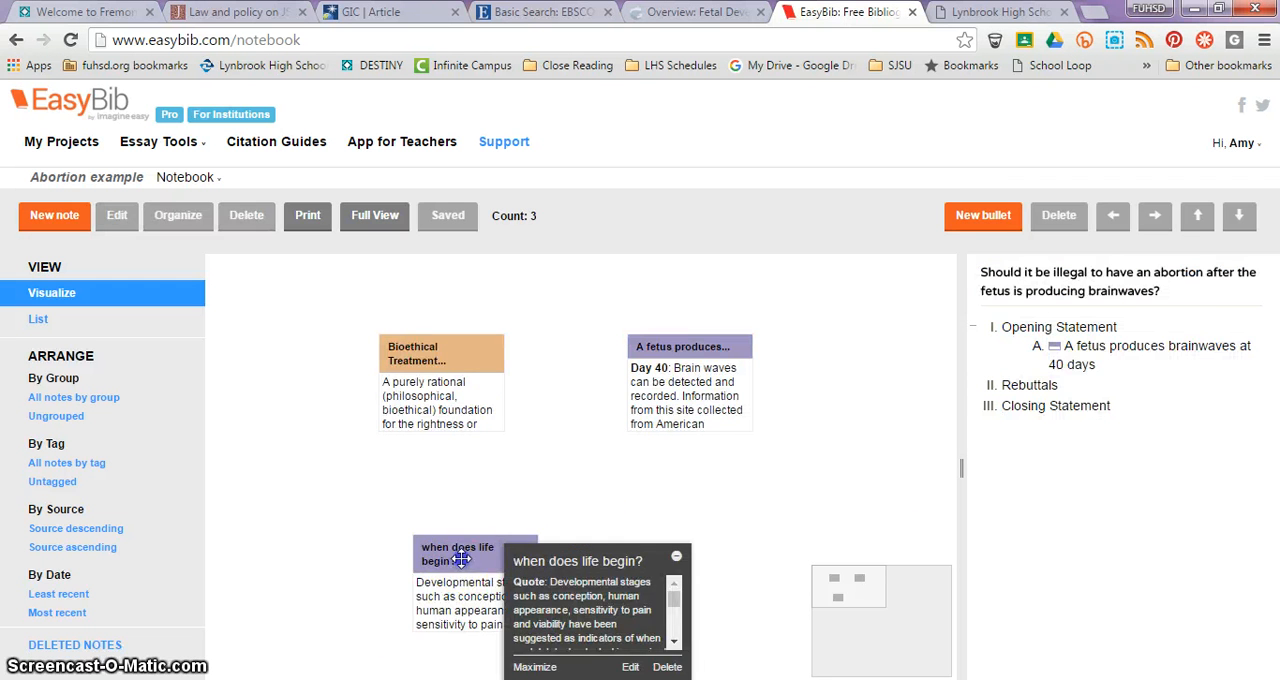
drag(462, 556, 1062, 386)
mouse_move(1082, 413)
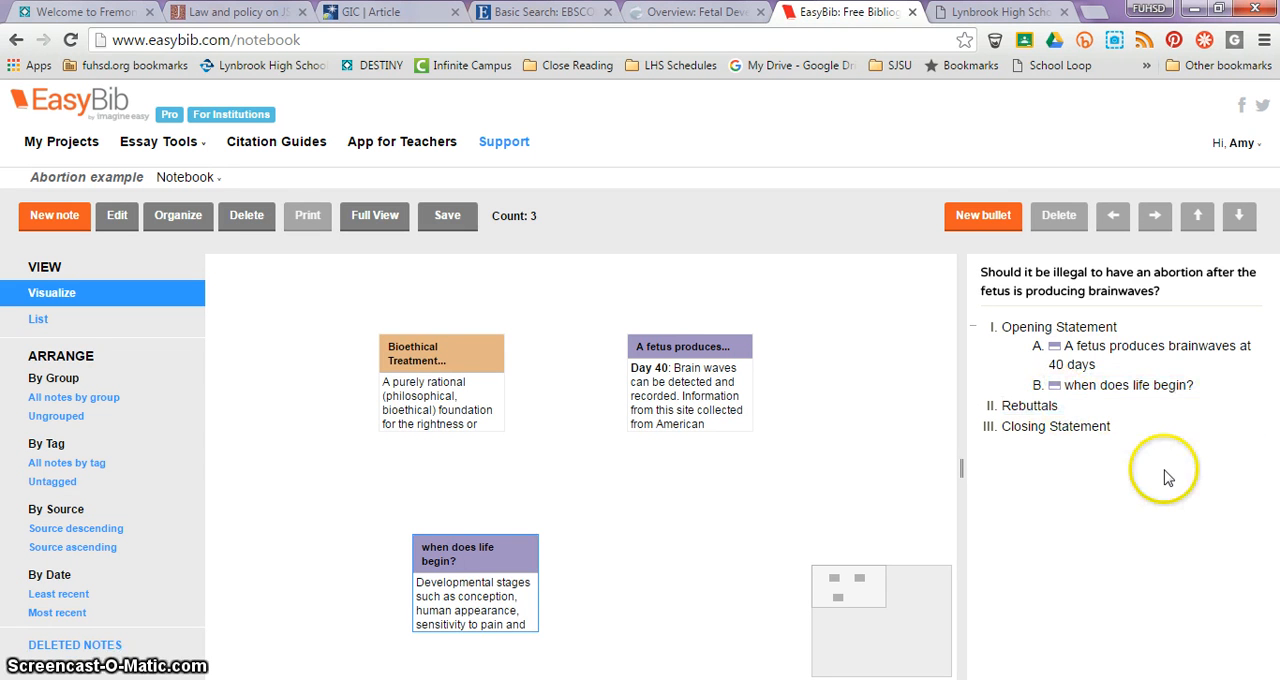
Step: Place the orange "Bioethical Treatment..." note under Rebuttals in the outline
click(910, 503)
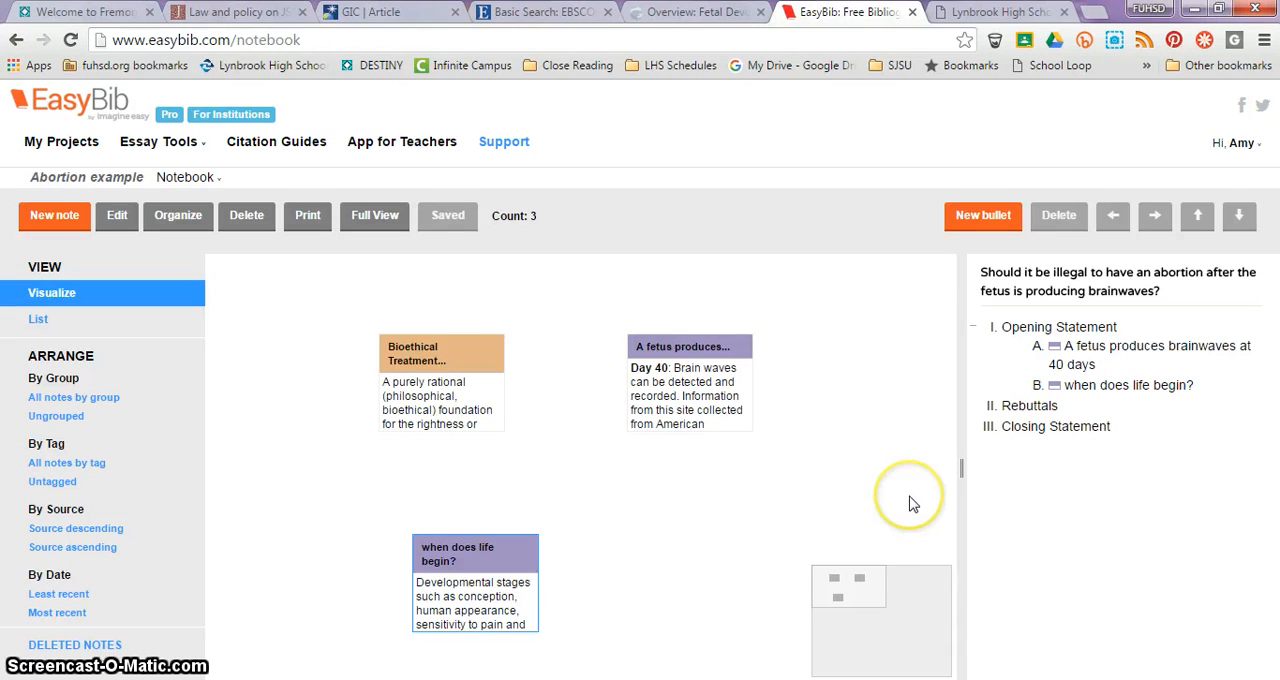
mouse_move(486, 343)
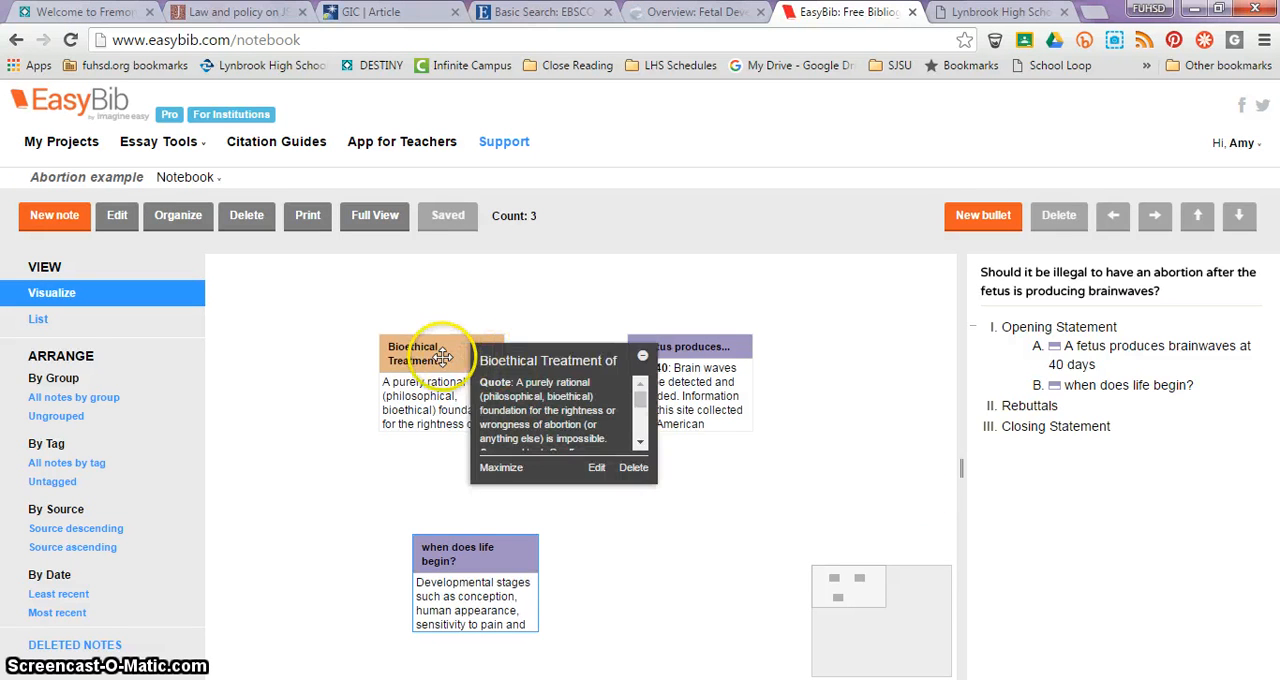
drag(437, 357, 1025, 406)
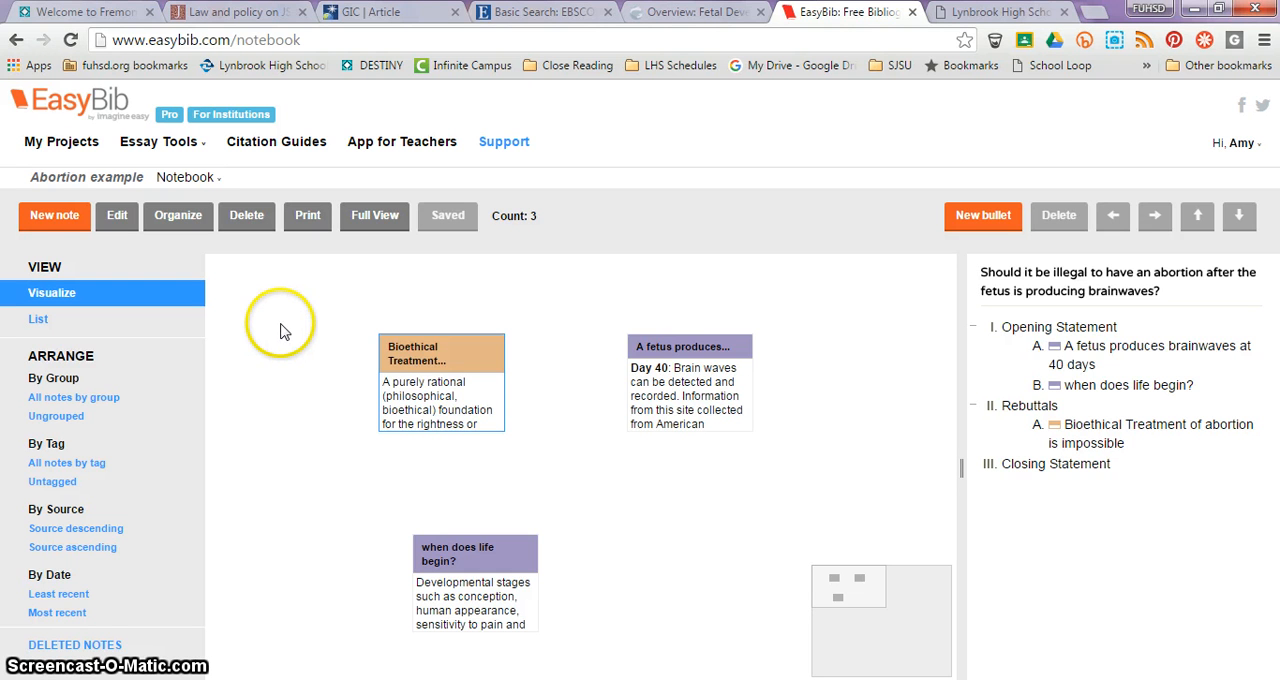
Step: Try to move the "Bioethical Treatment..." note to the upper-left corner of the notebook canvas
click(430, 347)
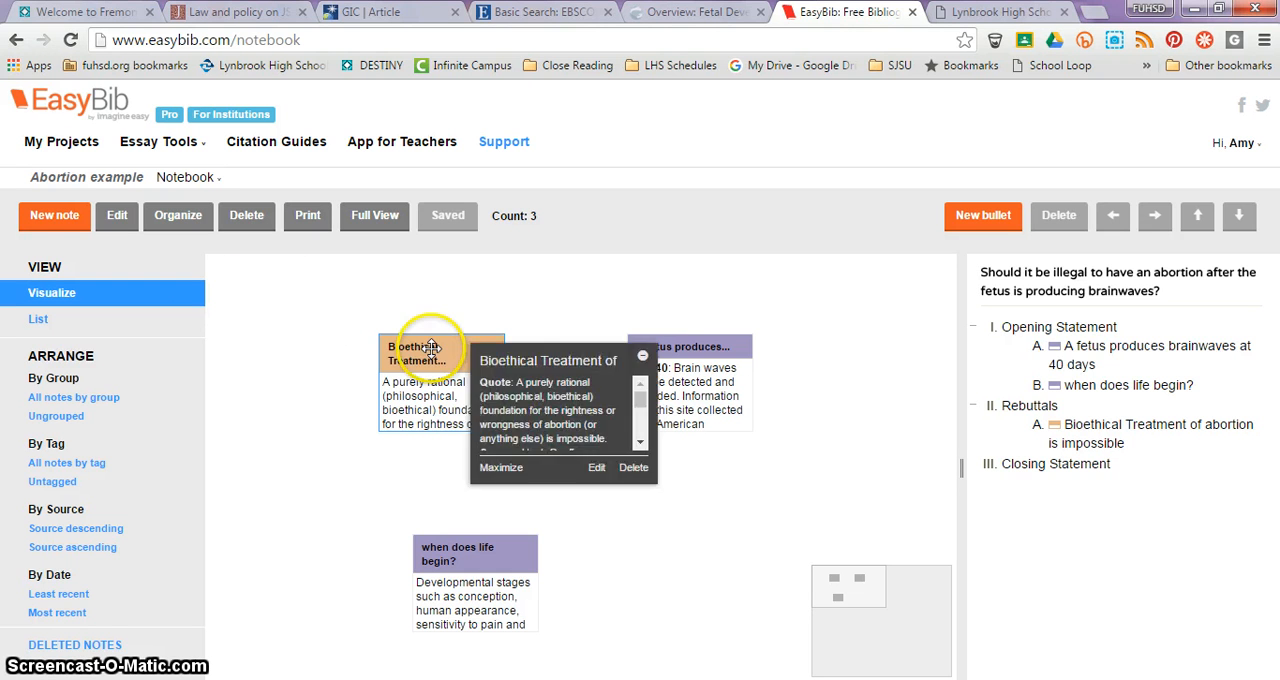
drag(430, 347, 254, 269)
click(440, 355)
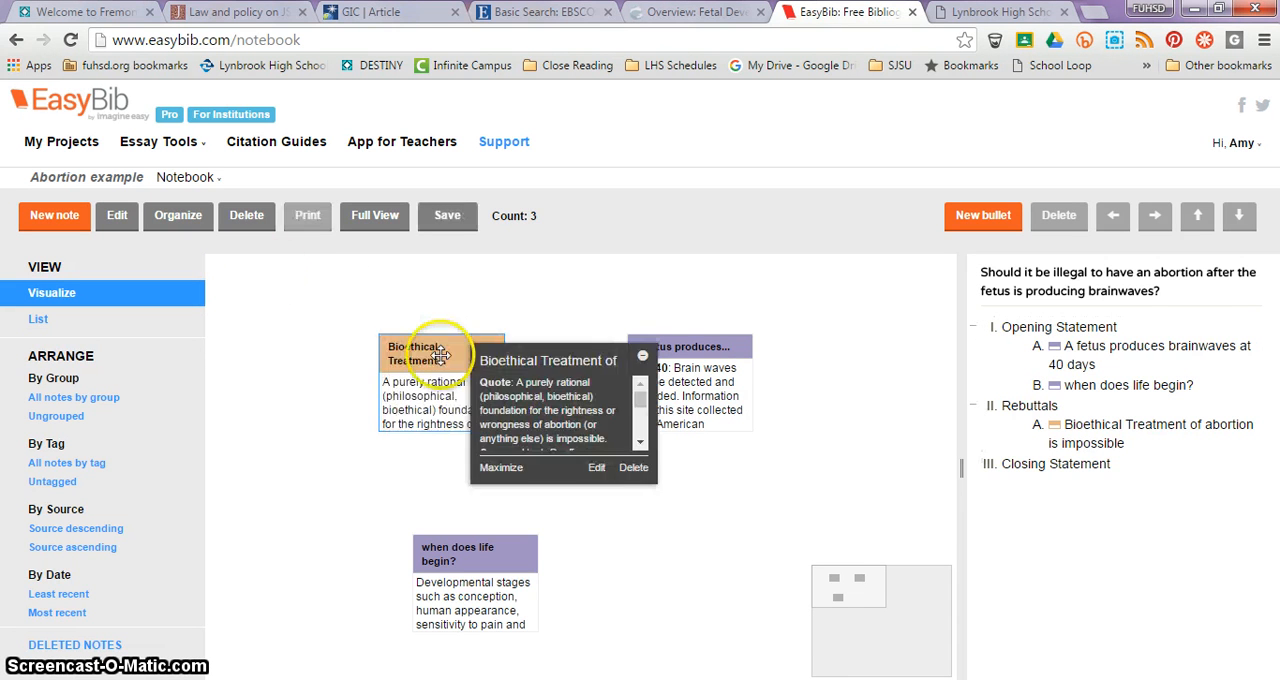
drag(437, 355, 263, 274)
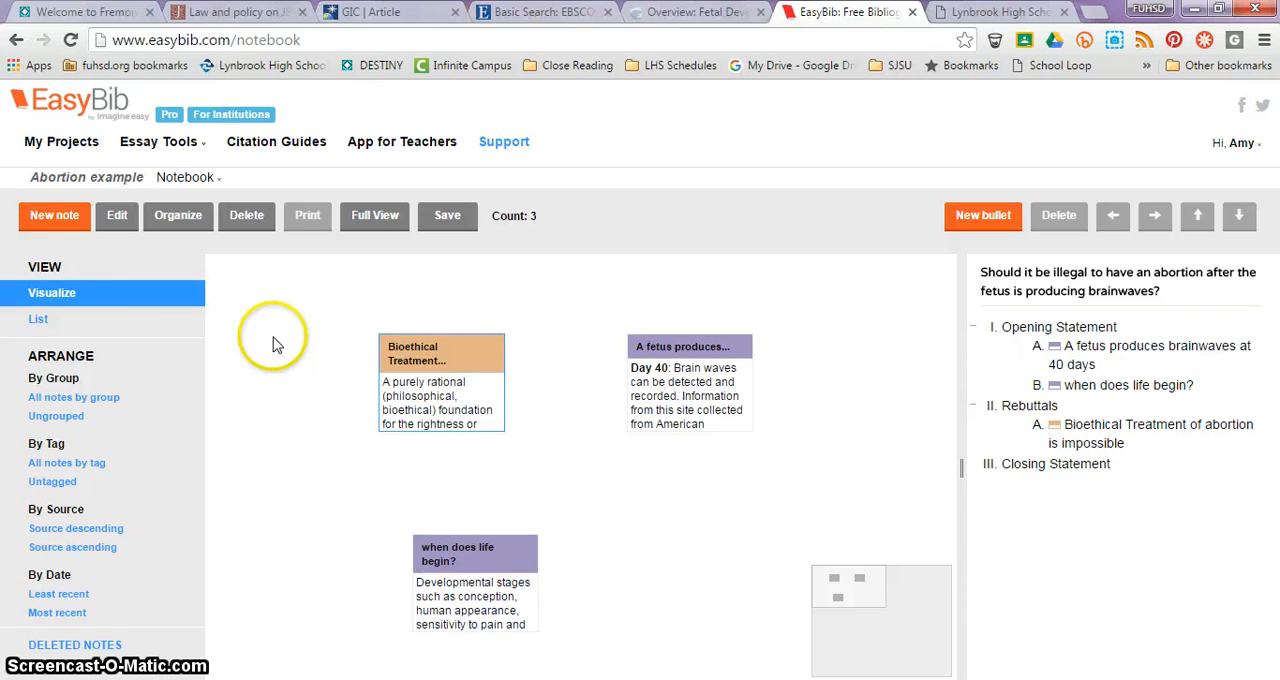
Step: Start a new note titled "Challenge to morality" with the "Law and Policy" article from Reproductive Health Matters as its source
click(50, 216)
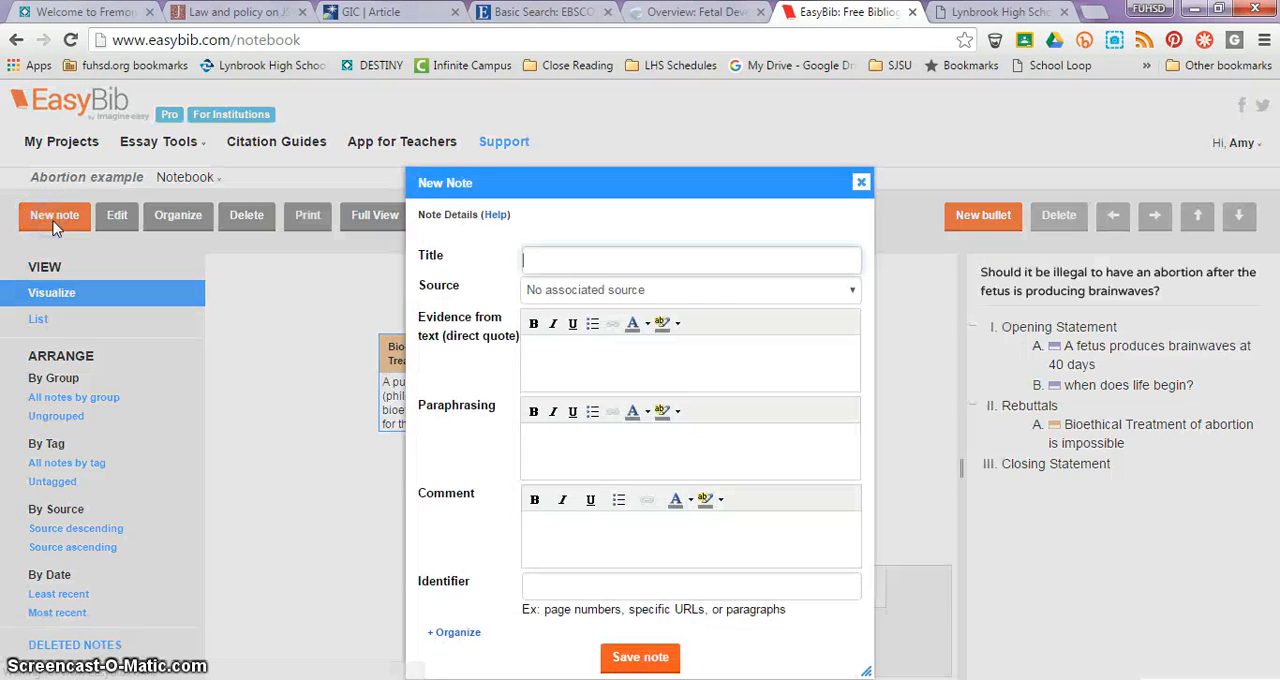
click(551, 260)
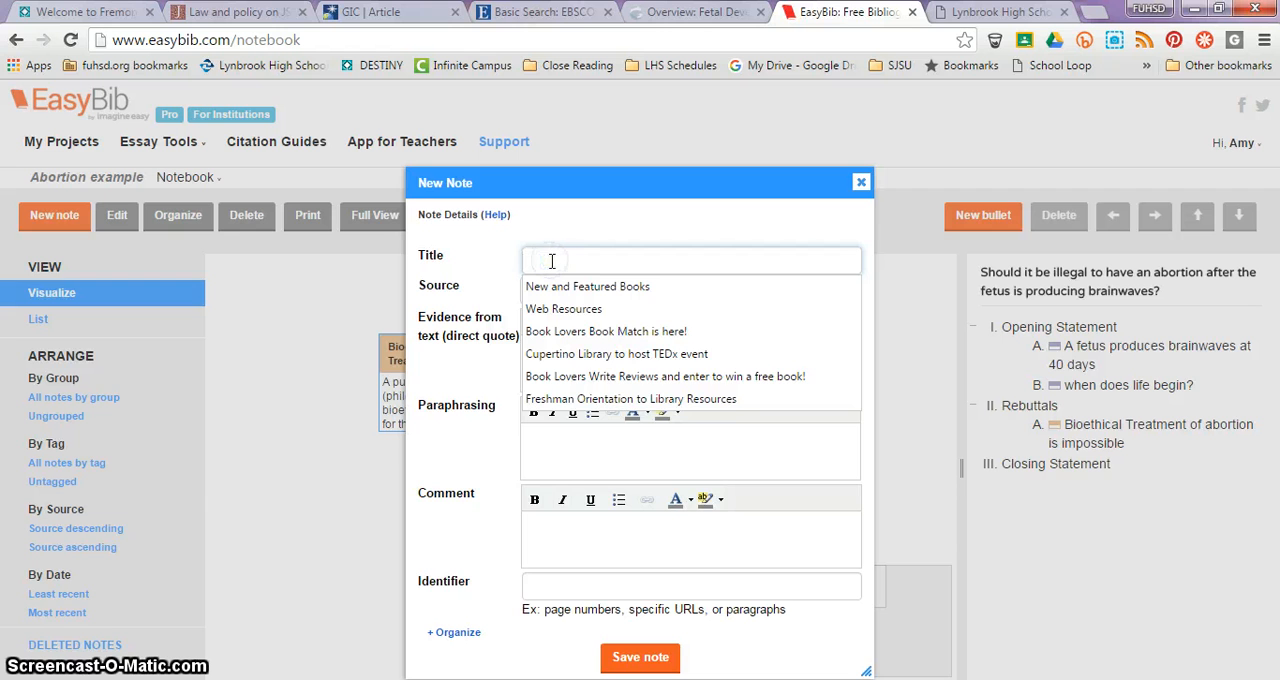
text(Challenge to morality)
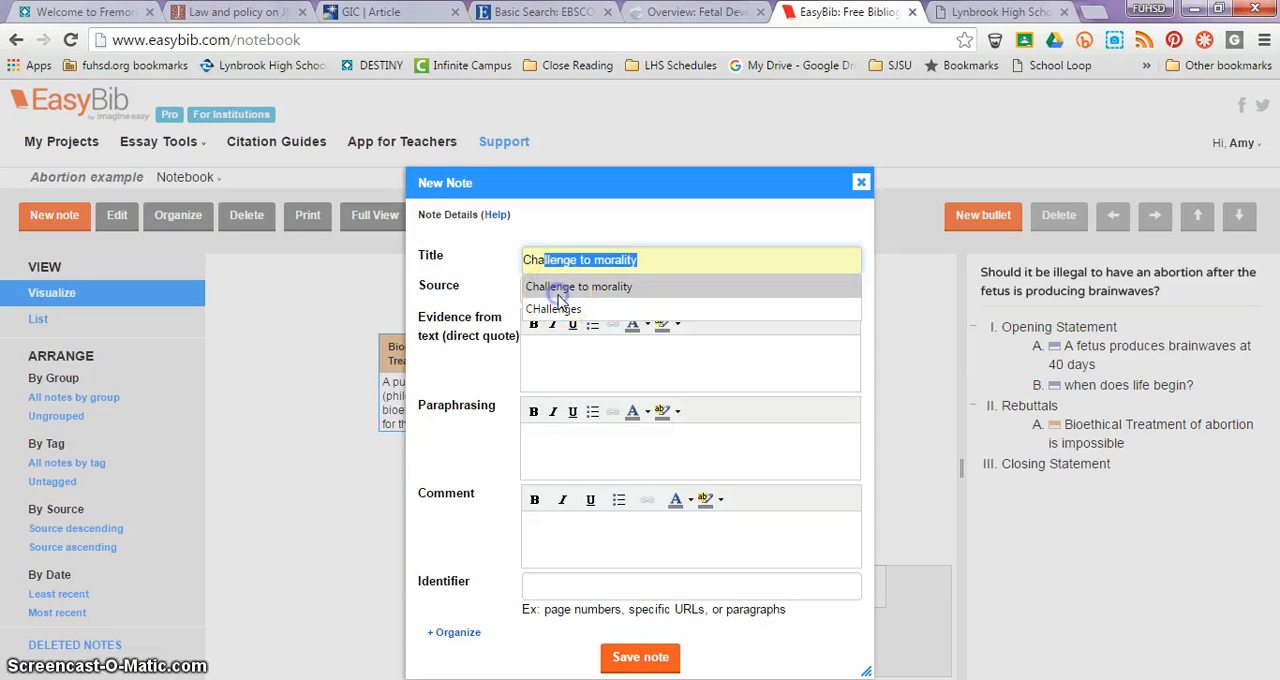
click(557, 294)
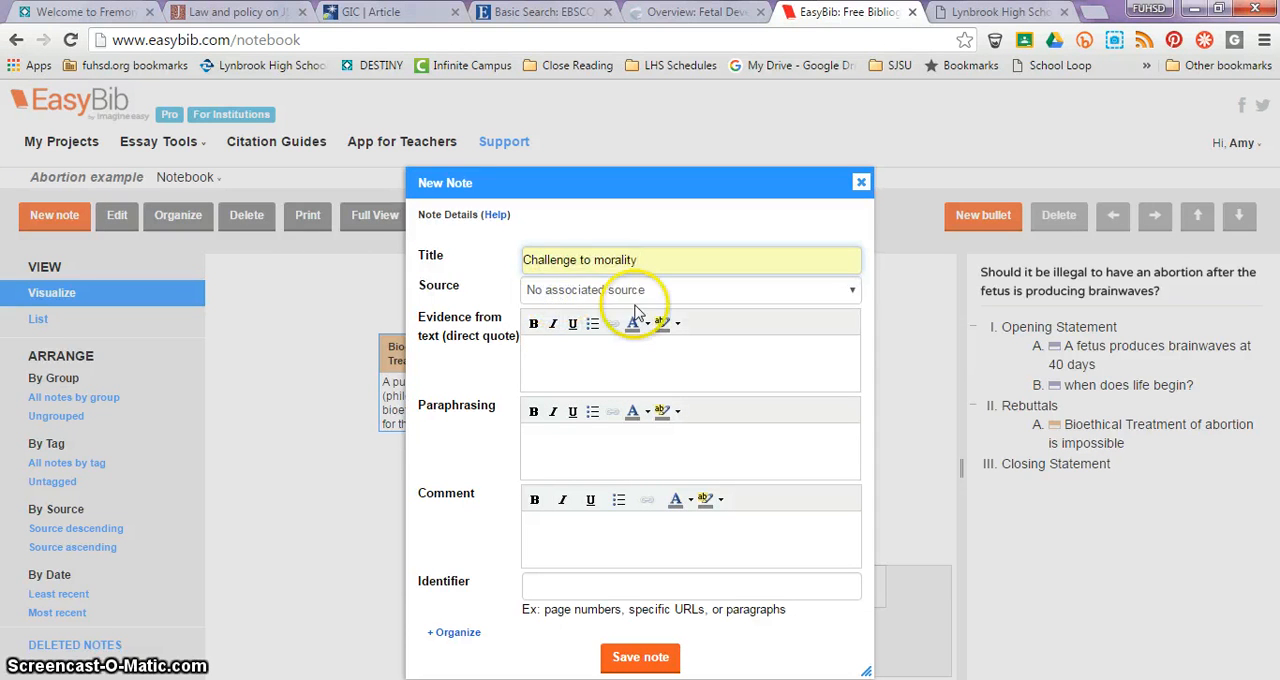
click(852, 292)
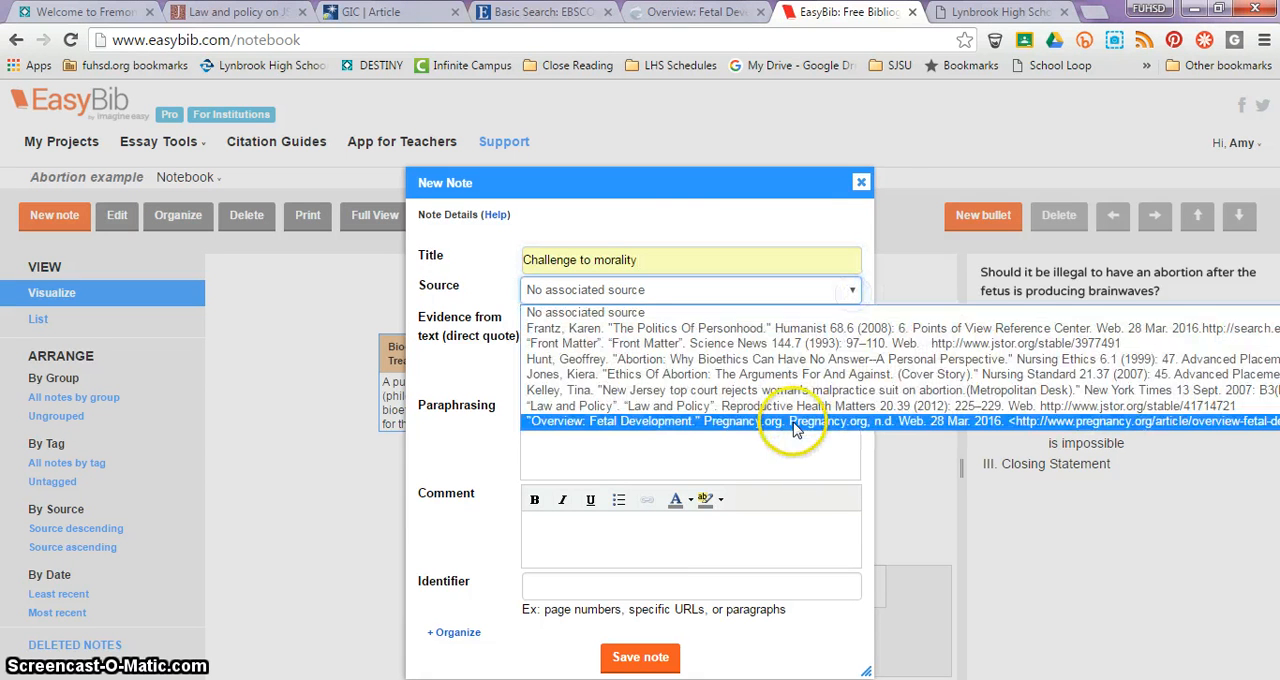
click(727, 408)
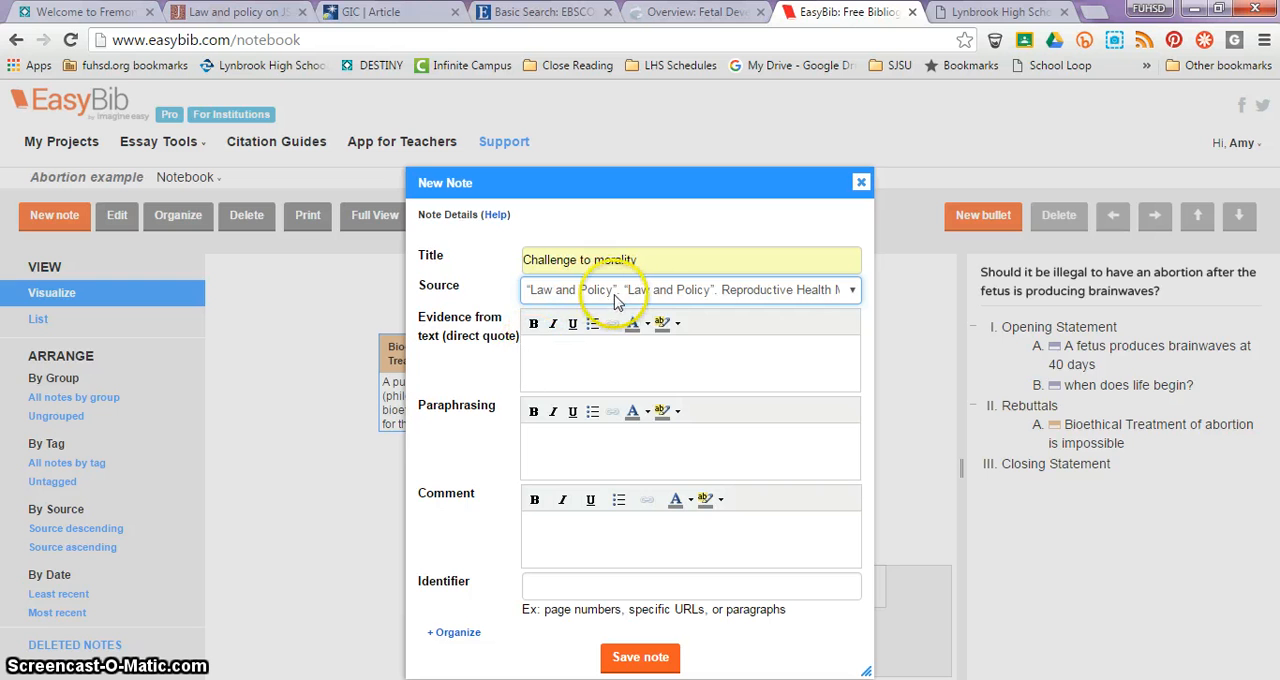
Step: Try to select the "Challenges remain" passage in the JSTOR "Law and policy" article, and open the article's PDF
click(531, 348)
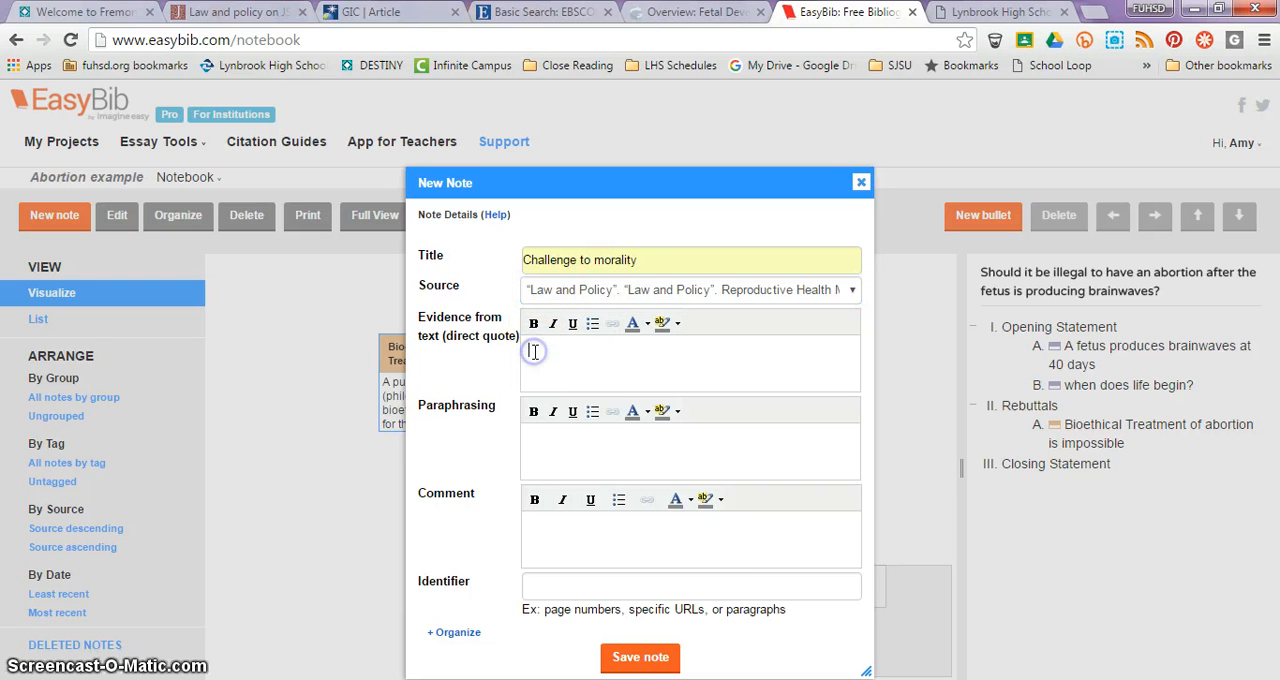
click(237, 18)
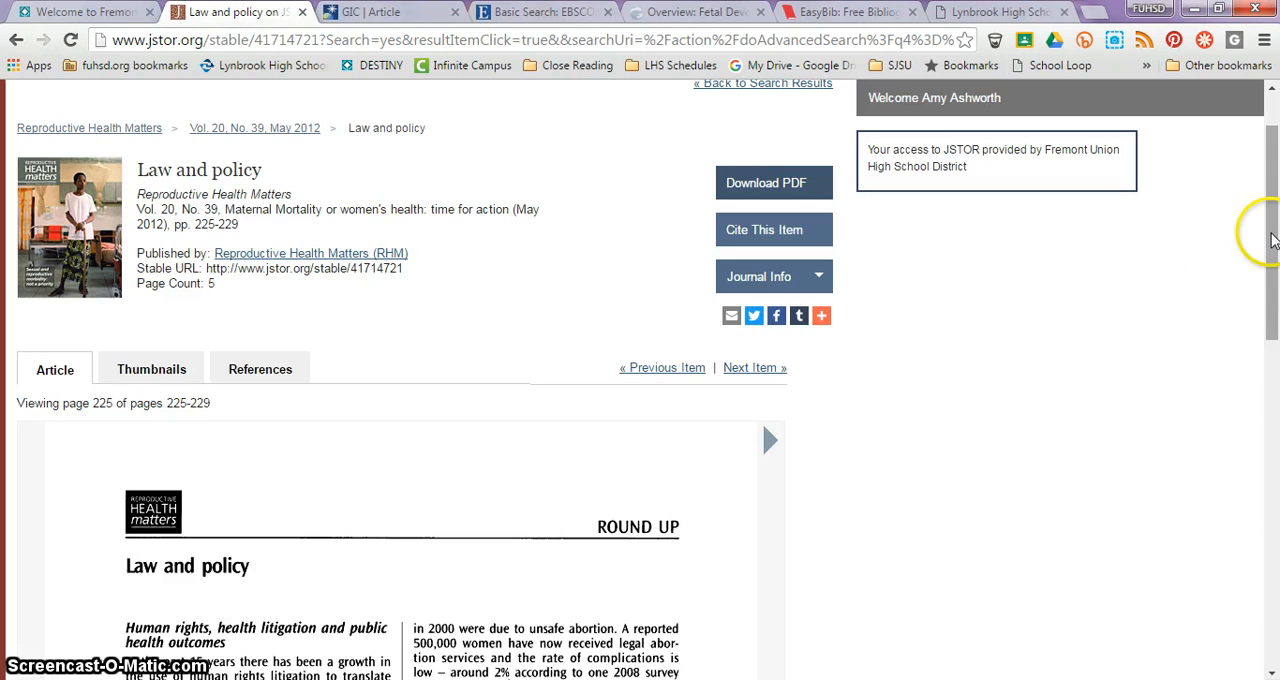
drag(1272, 240, 1275, 481)
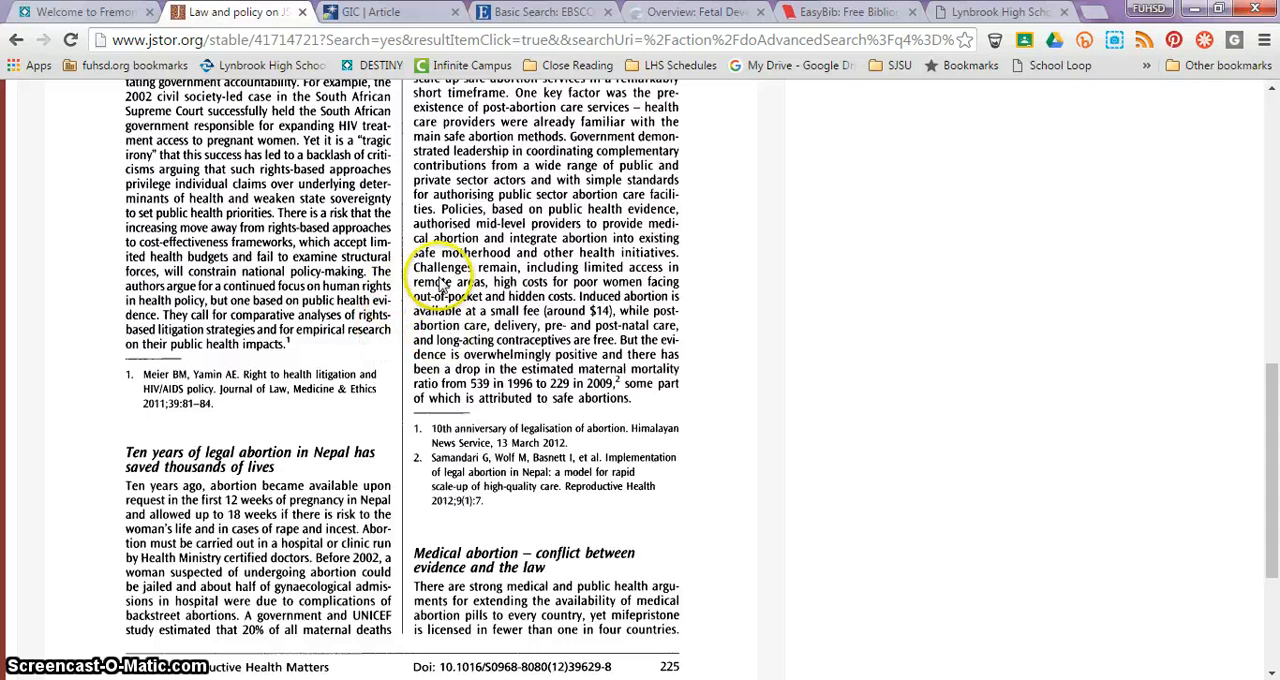
drag(444, 285, 566, 357)
drag(787, 413, 850, 566)
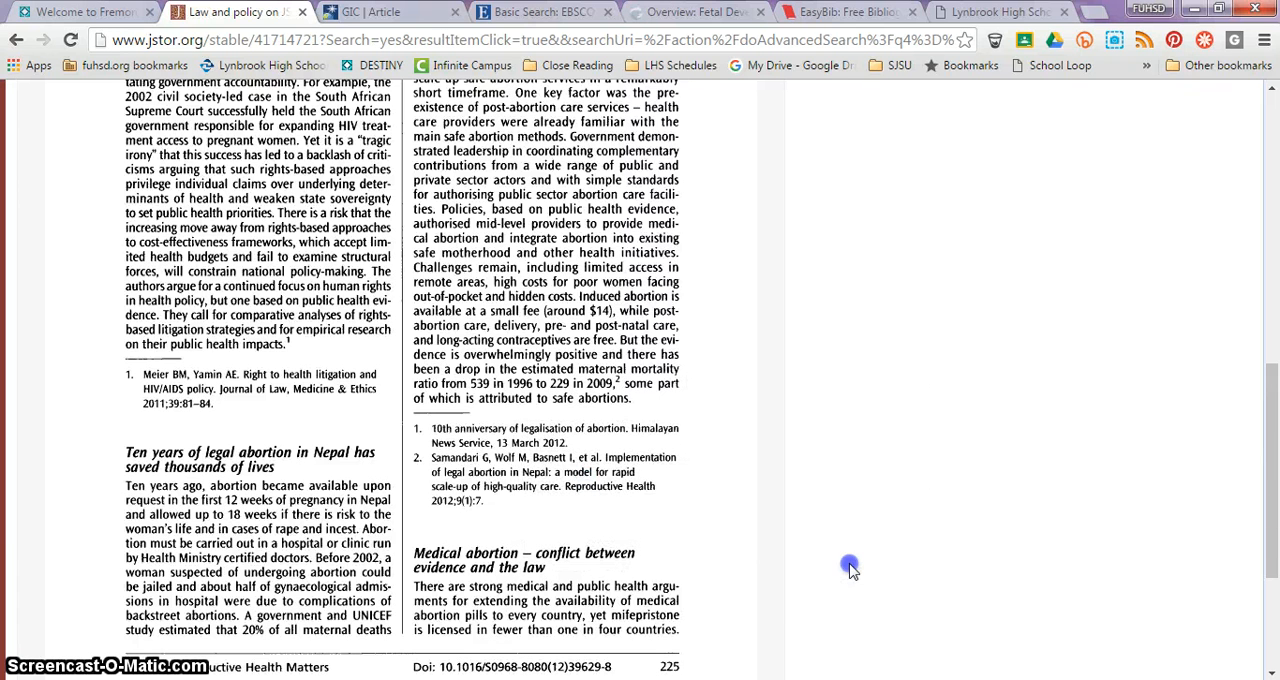
drag(1271, 427, 1267, 130)
click(786, 290)
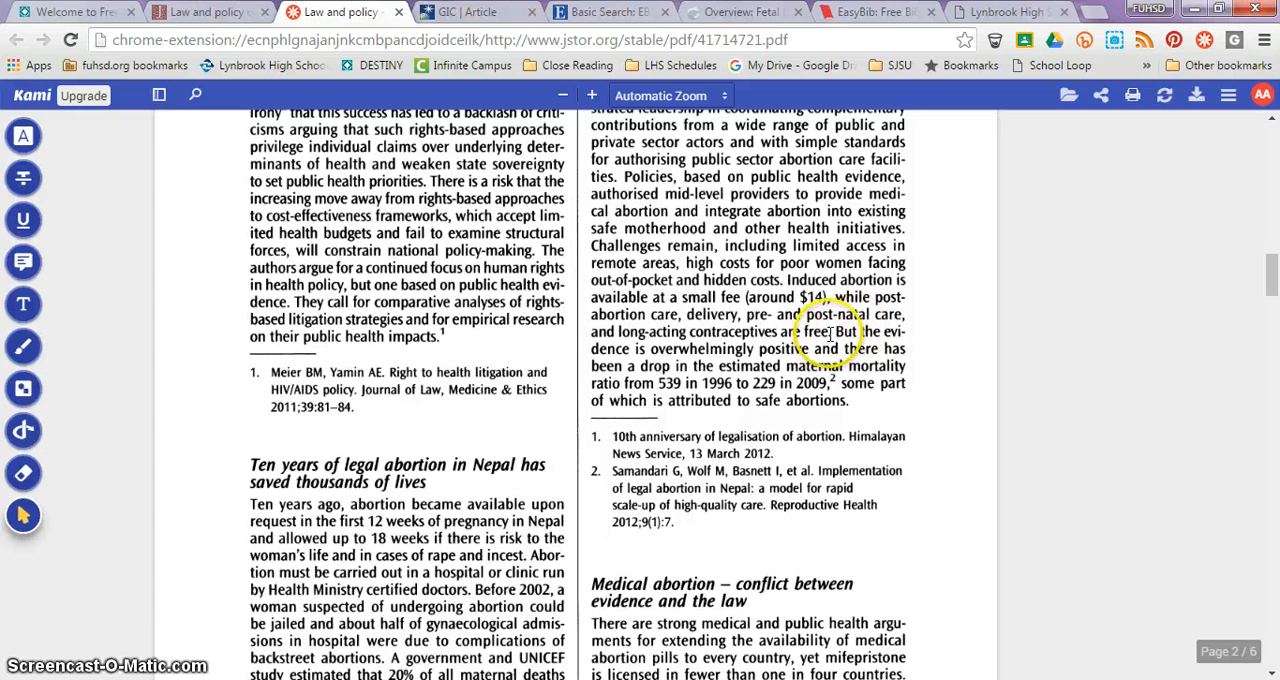
Step: Copy the PDF passage from "Challenges remain" to "contraceptives are free" into the new note's direct-quote evidence
drag(829, 332, 605, 246)
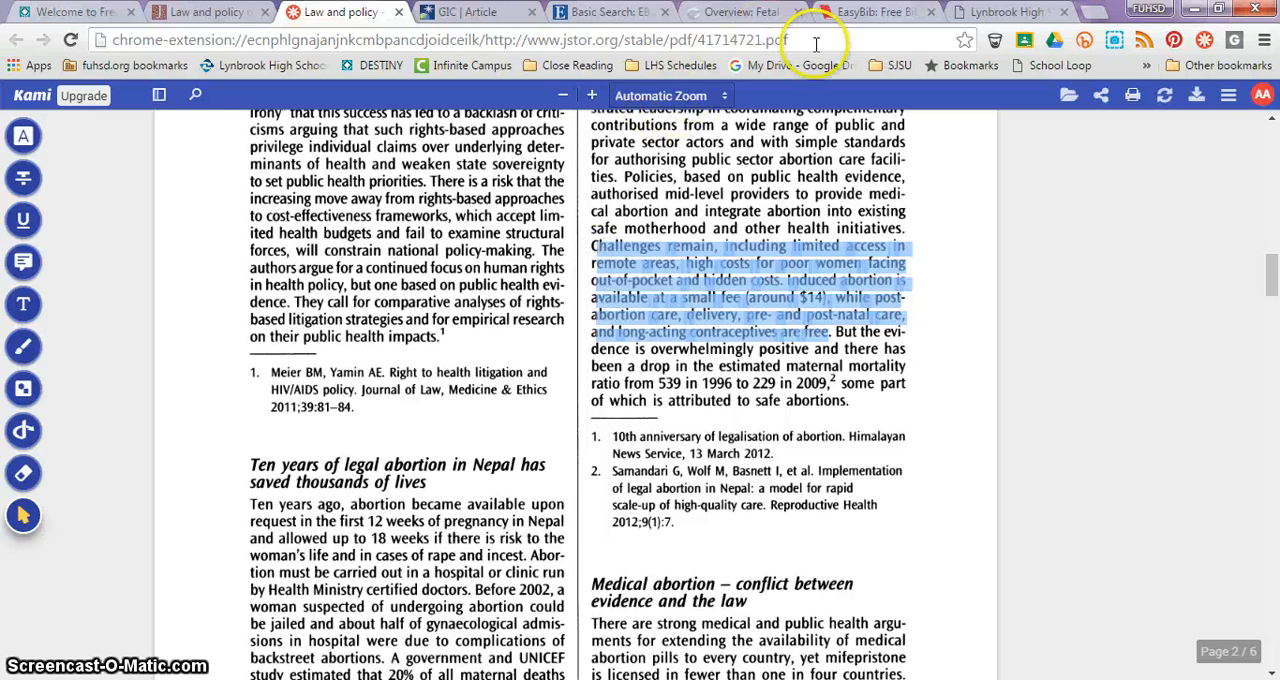
click(862, 12)
click(547, 343)
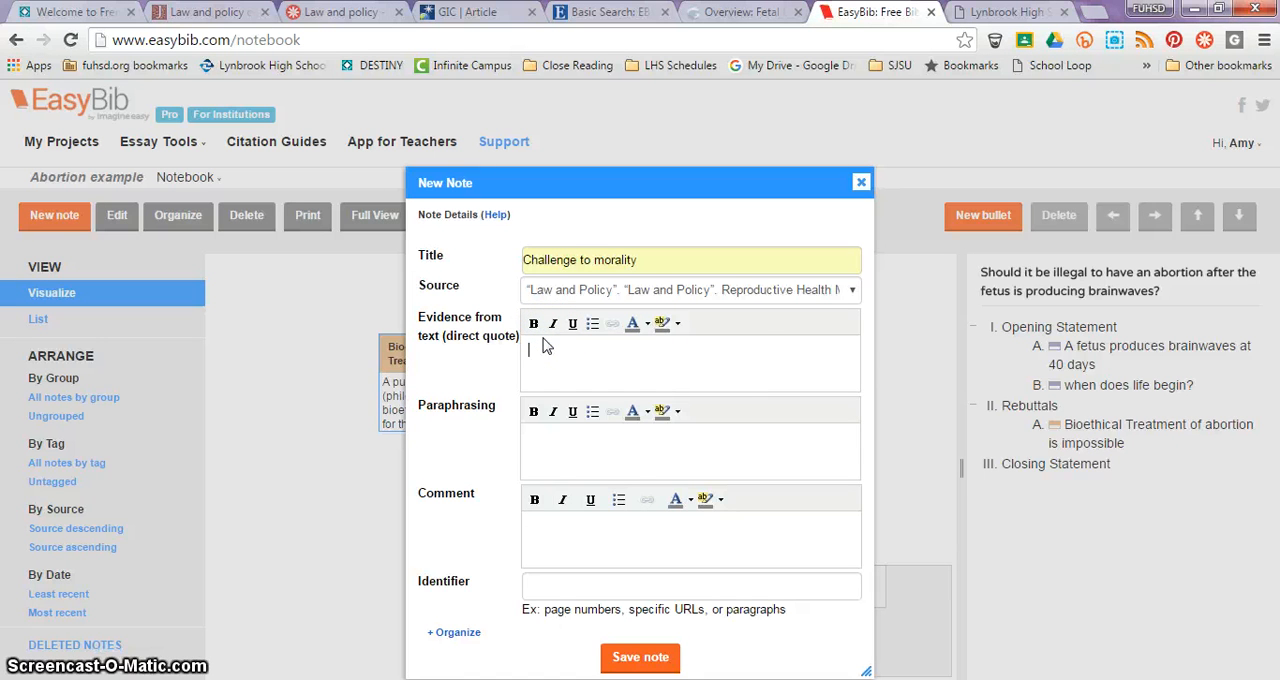
key(ctrl+v)
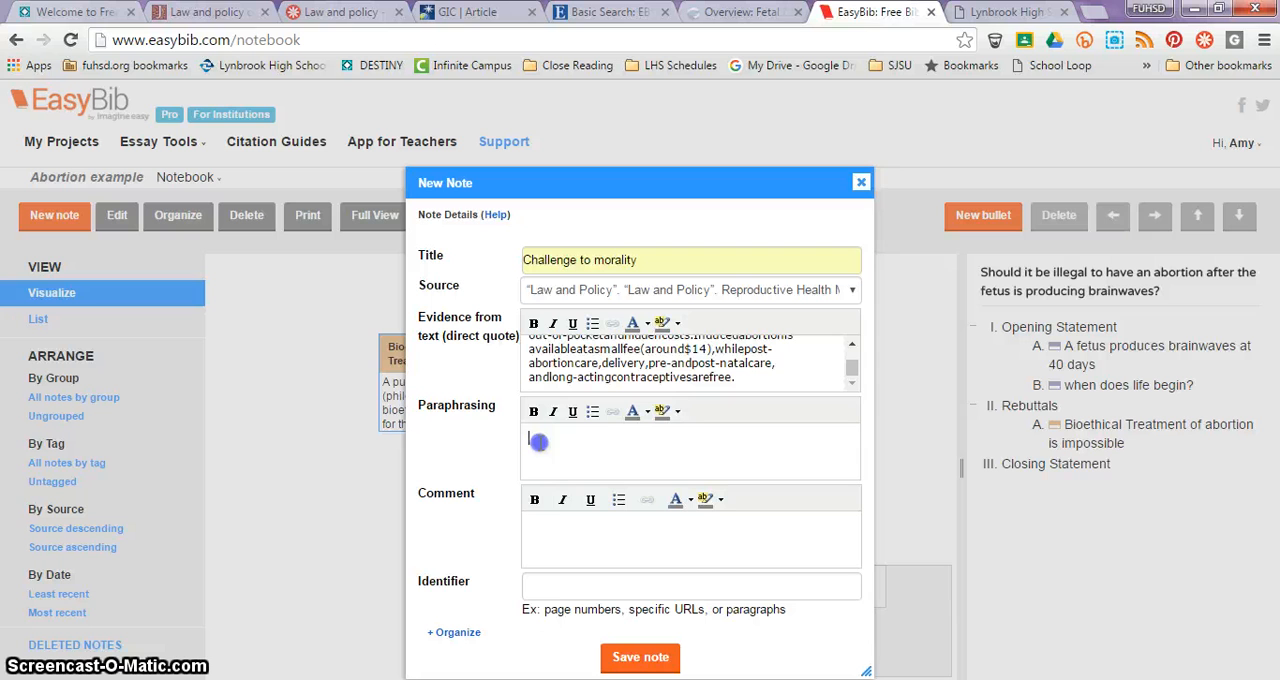
Step: Expand the note's organizing options and save it without a paraphrase, comment, group or tags
click(540, 443)
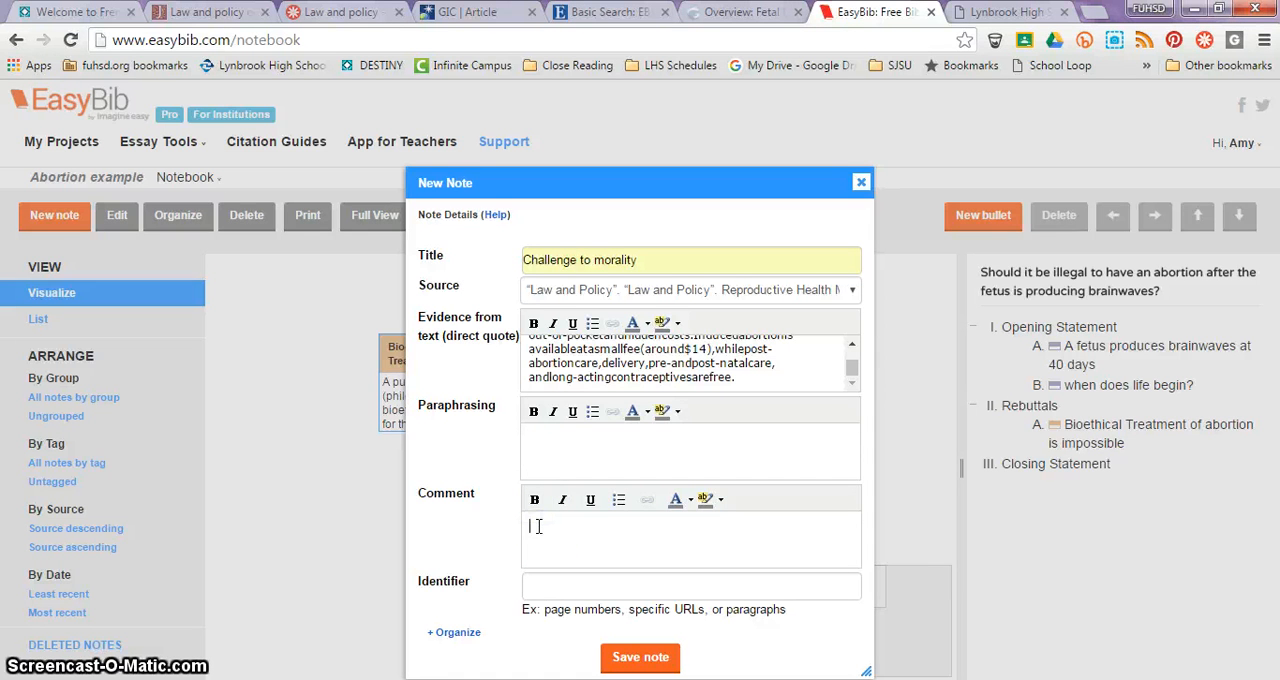
click(454, 632)
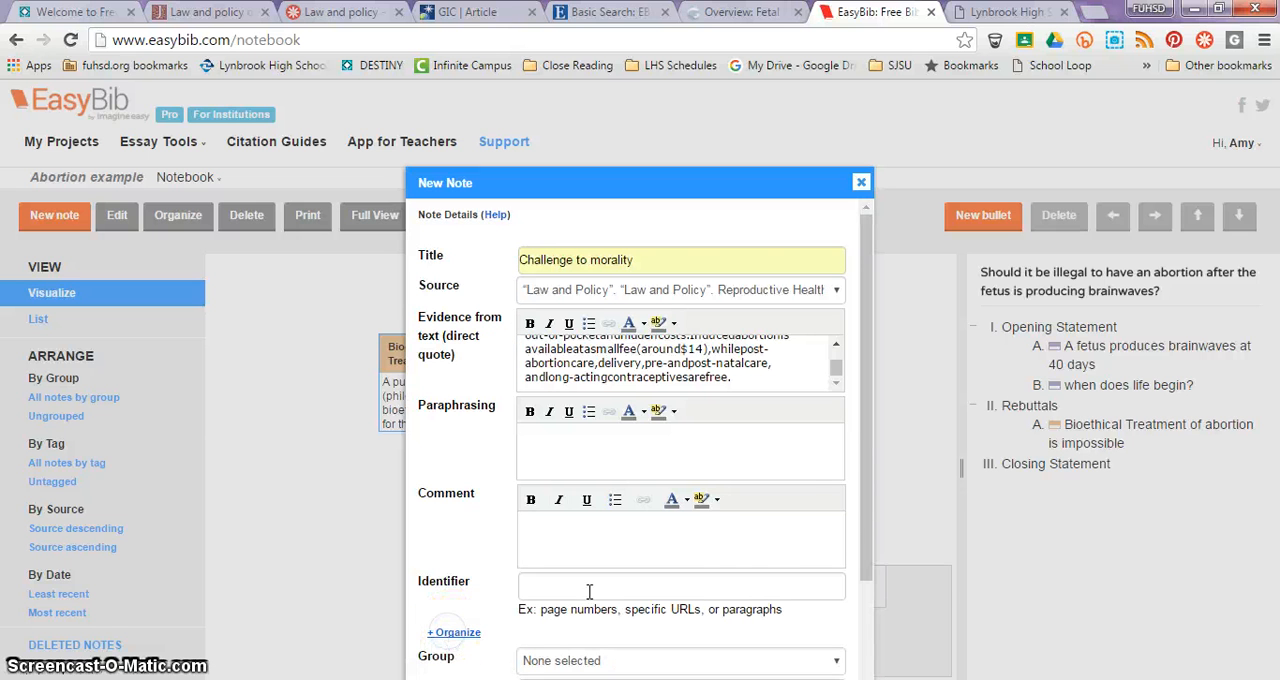
drag(866, 494, 858, 612)
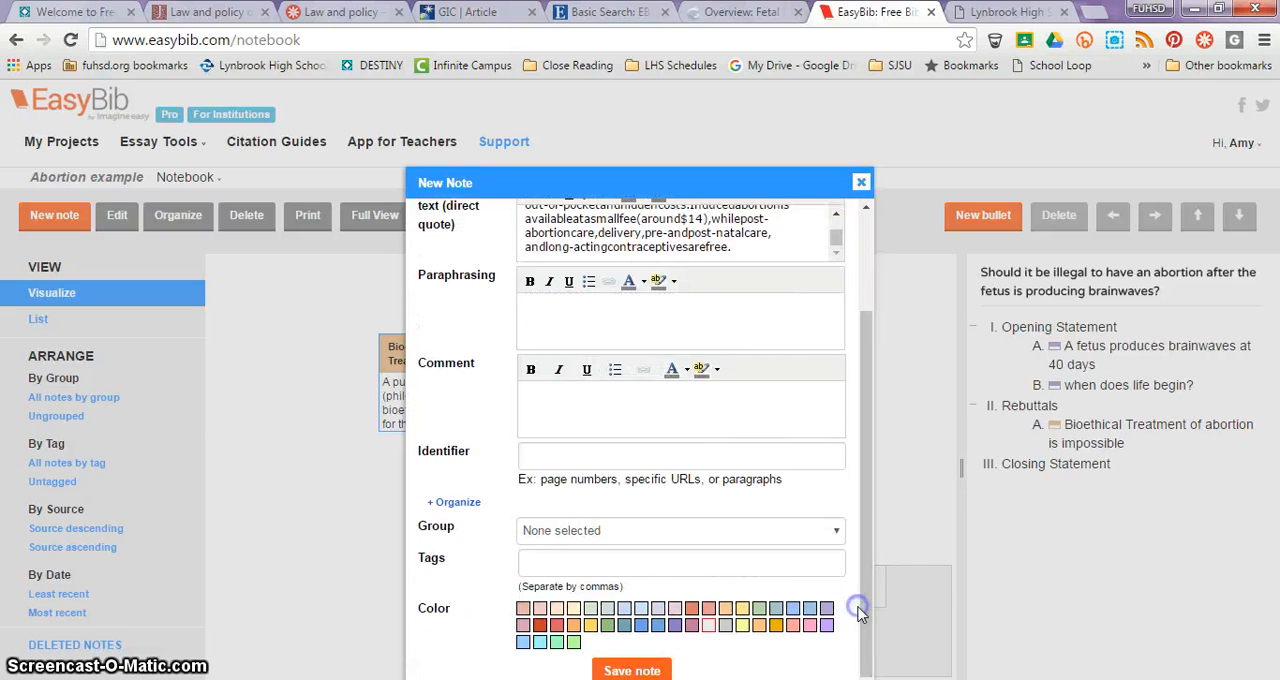
click(614, 670)
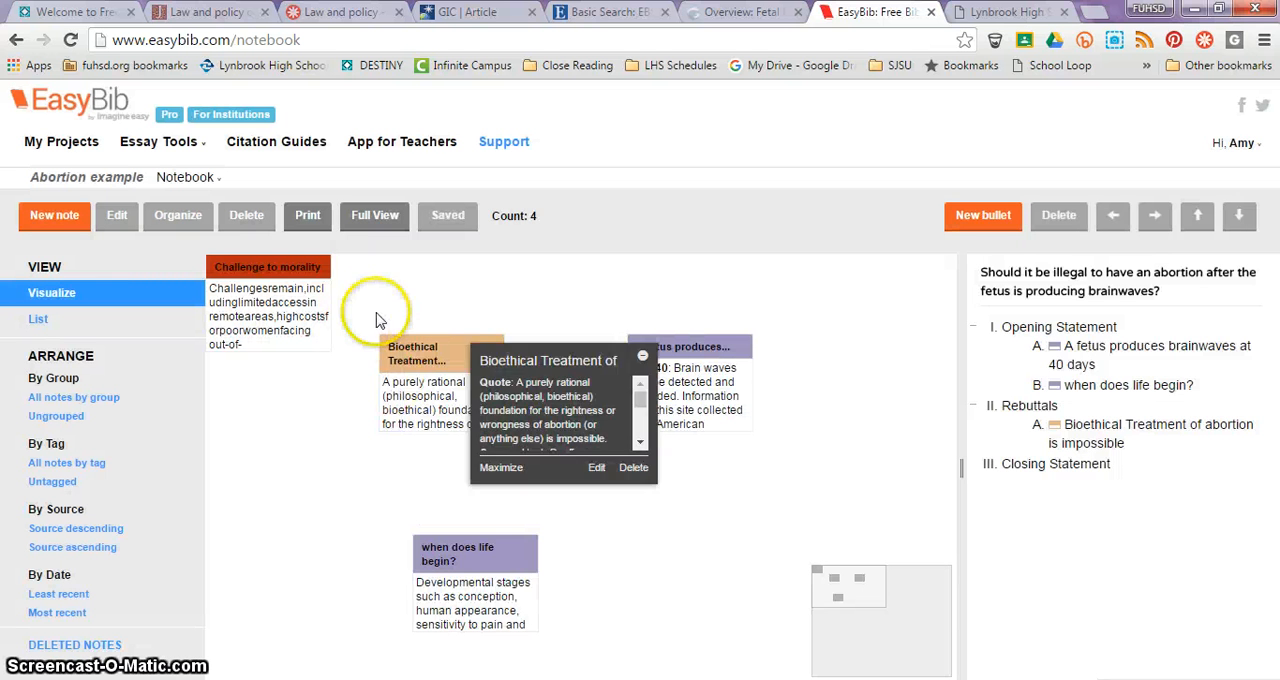
Step: Create a blank untitled note and place it below the "Challenge to morality" note on the canvas
mouse_move(220, 278)
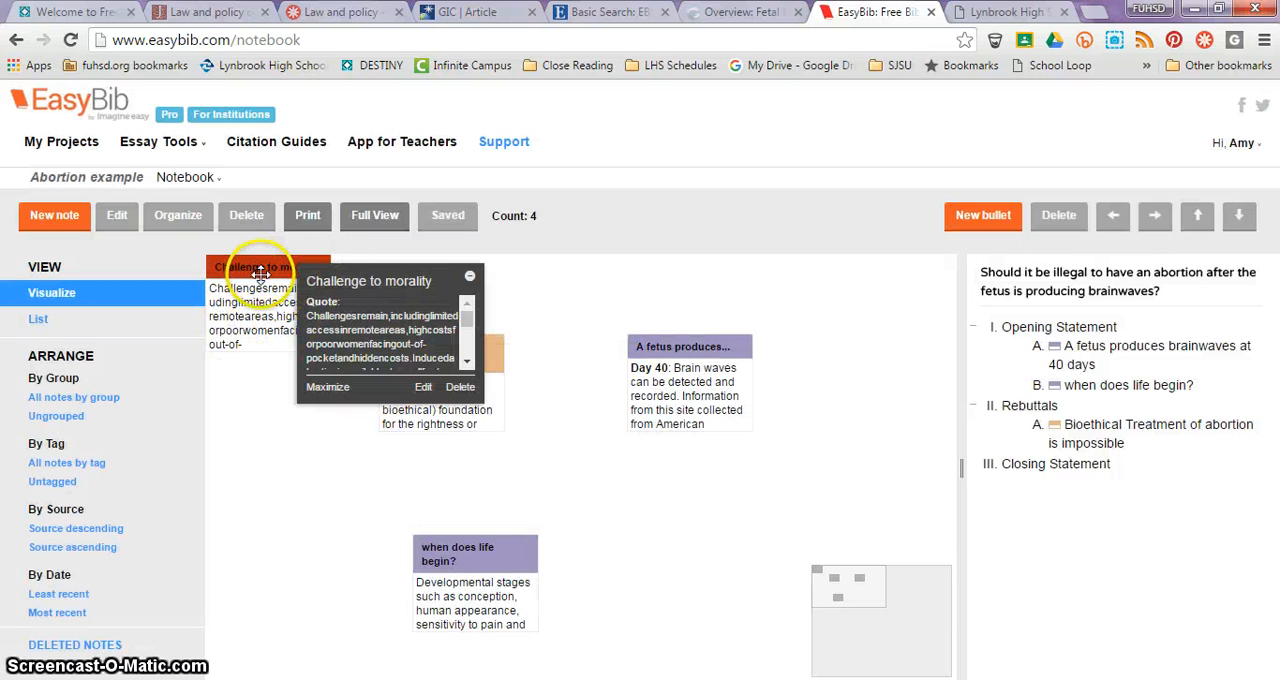
click(54, 215)
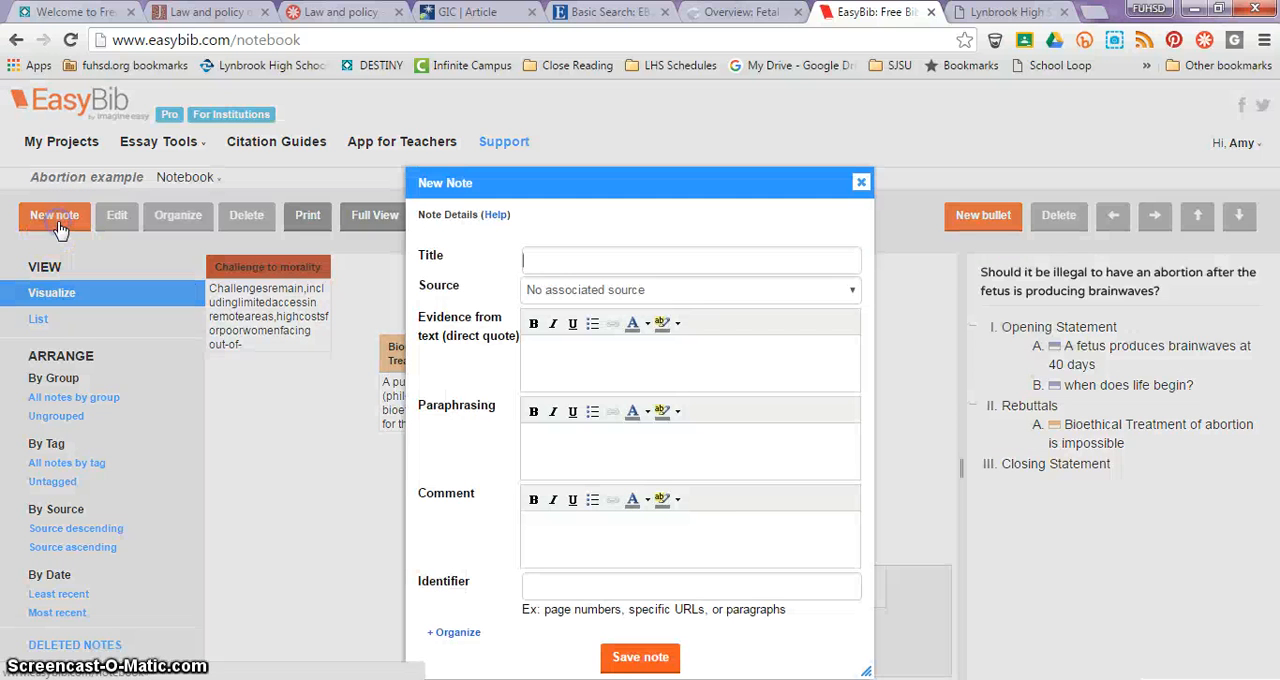
click(640, 658)
mouse_move(251, 274)
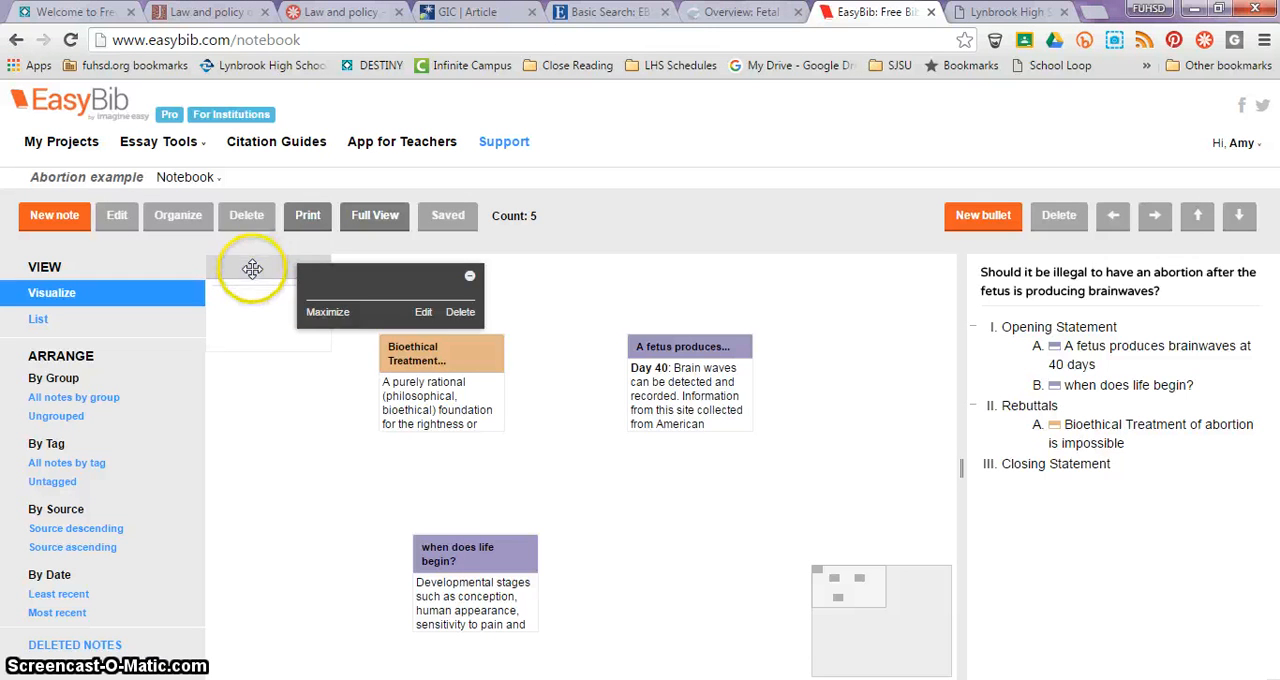
drag(252, 268, 253, 433)
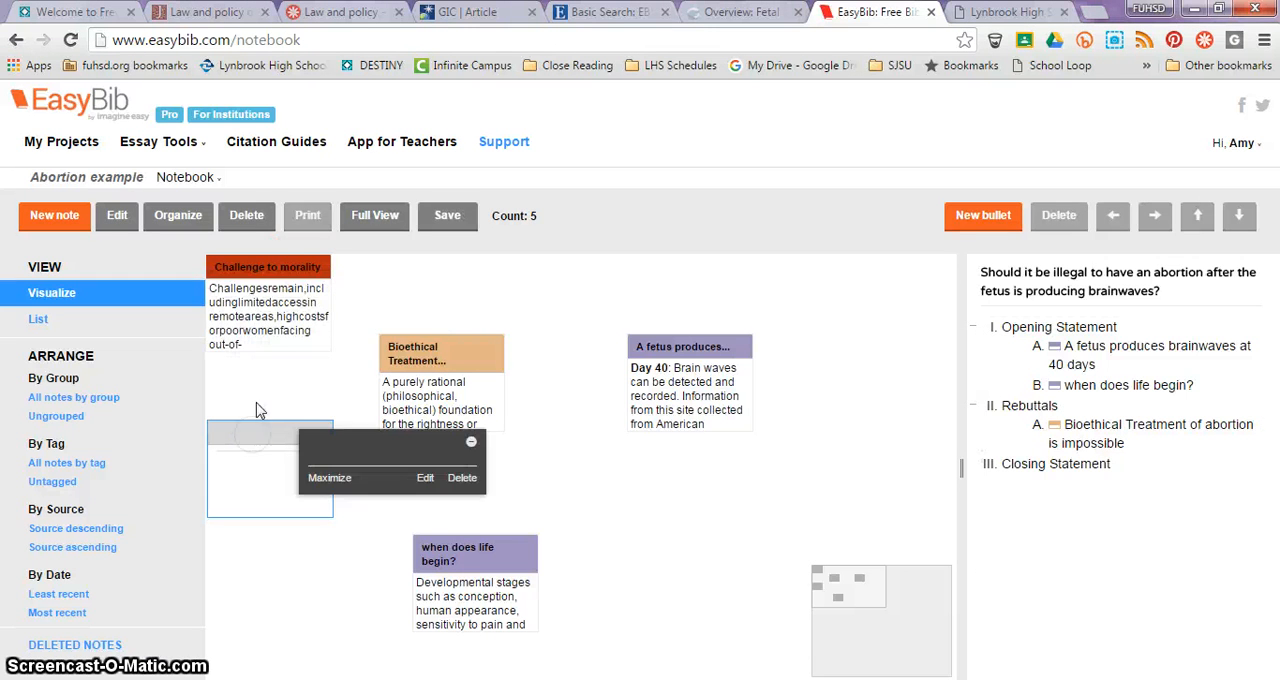
Step: Move the "Challenge to morality" note to just below the "A fetus produces..." note
click(257, 272)
drag(254, 268, 693, 480)
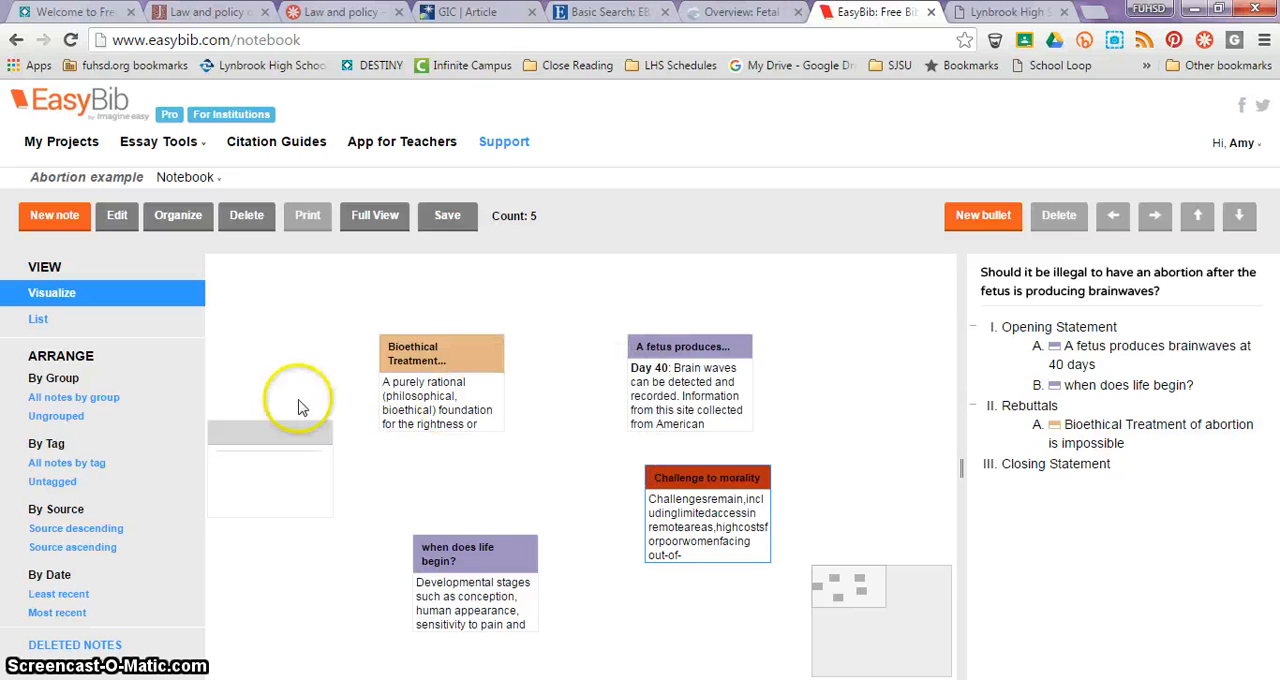
Step: Delete the blank untitled note from the notebook
mouse_move(302, 427)
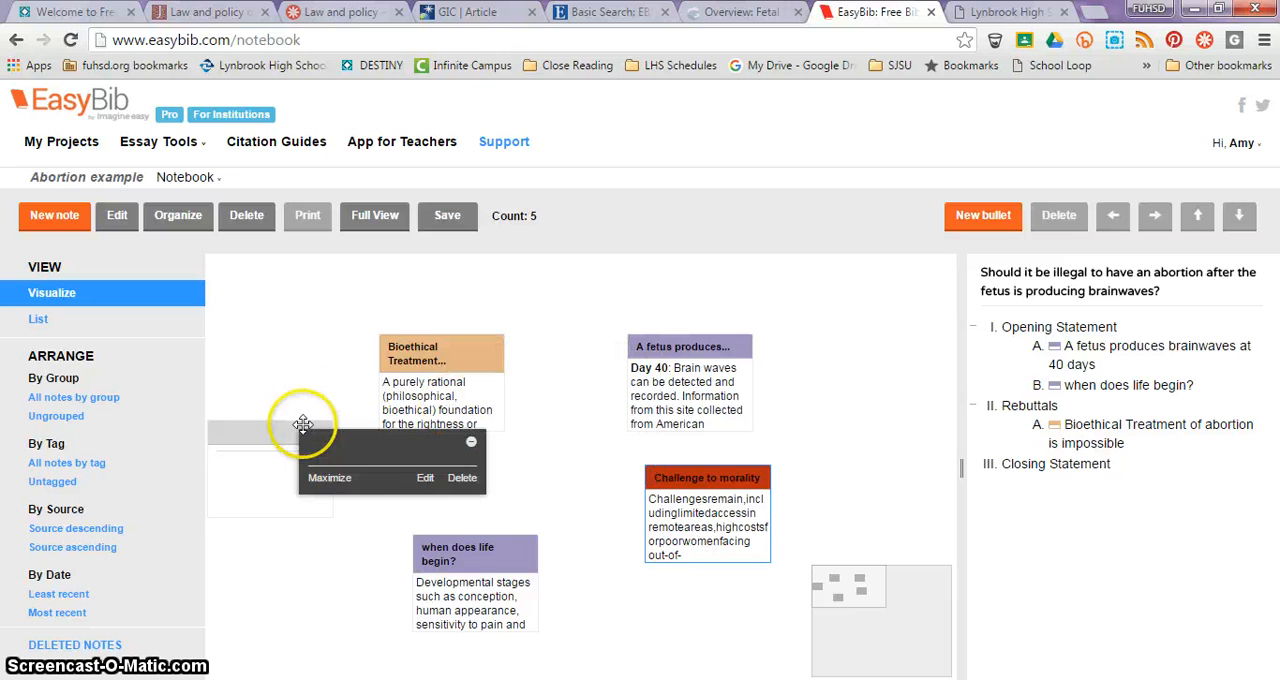
click(462, 477)
click(633, 430)
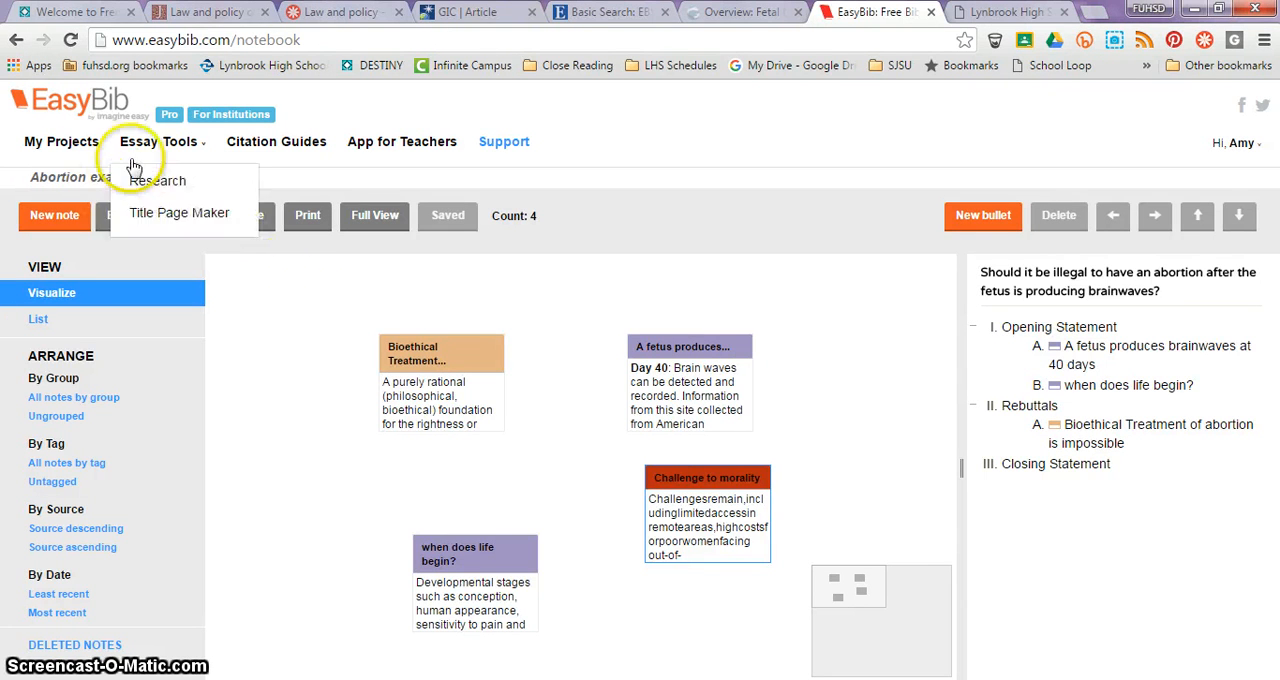
Step: Open the bibliography of the "Abortion example" project and bring its citations into view
click(88, 148)
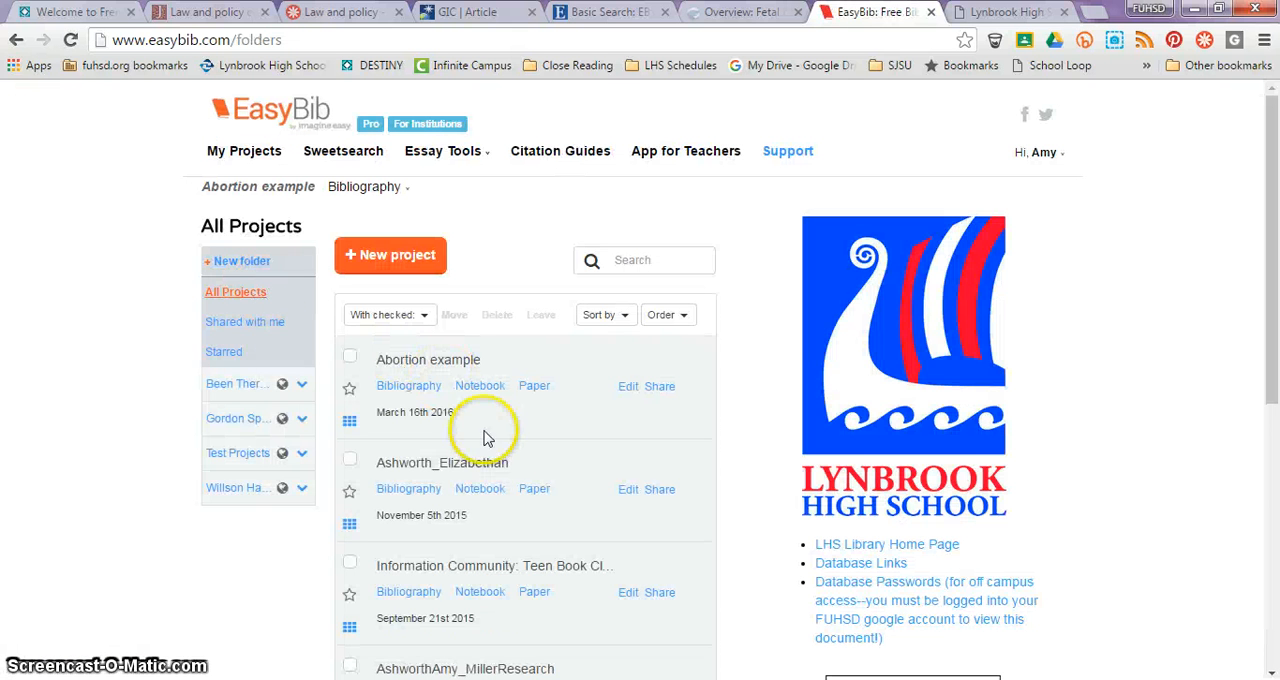
click(422, 393)
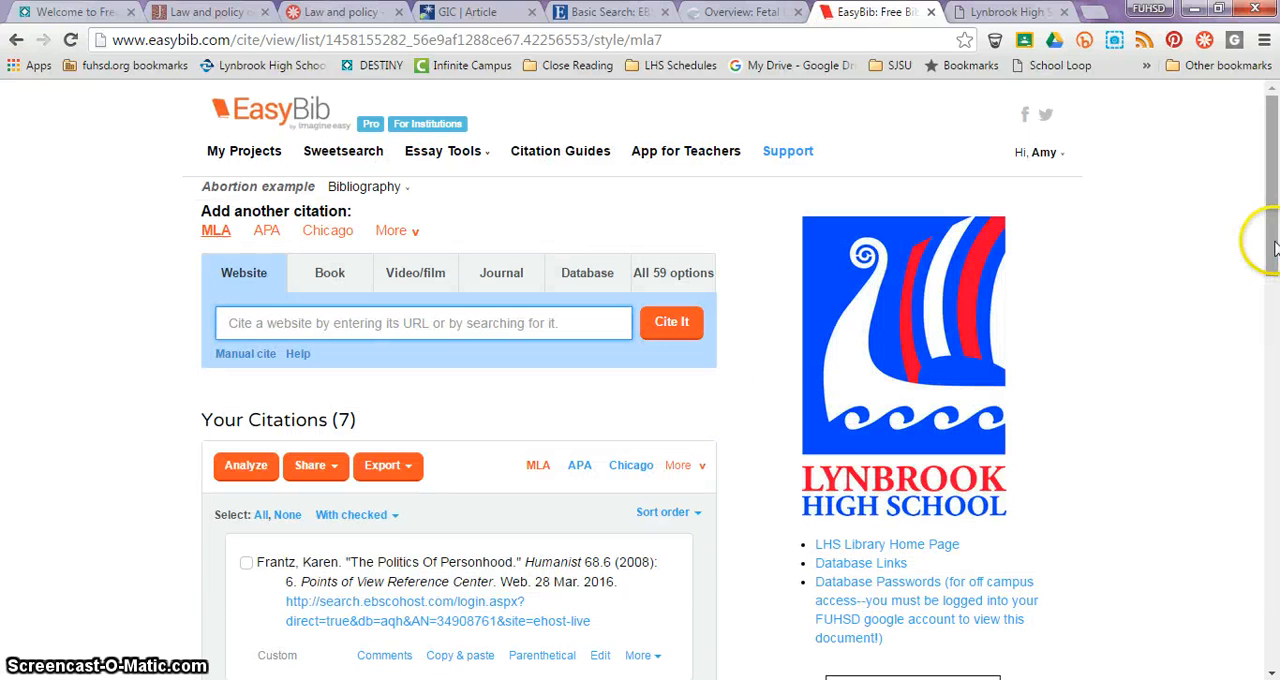
drag(1271, 245, 1276, 340)
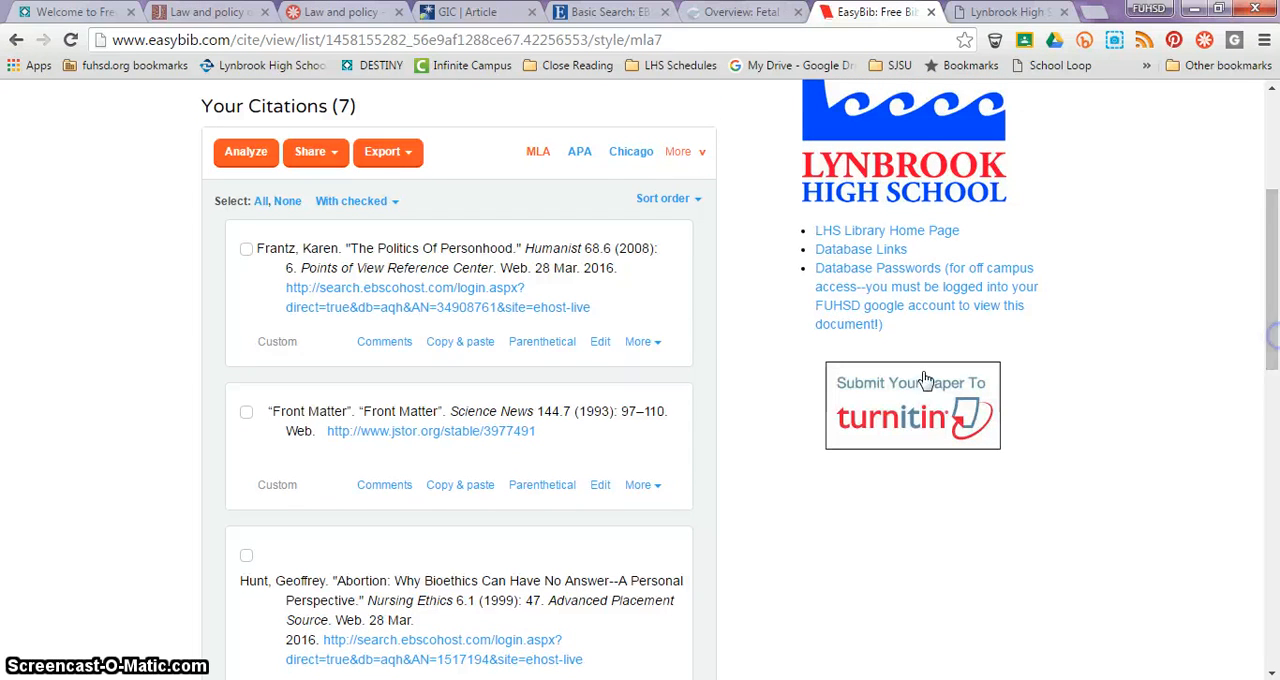
Step: Check the link in the "The Politics Of Personhood" citation and return to the bibliography
click(436, 318)
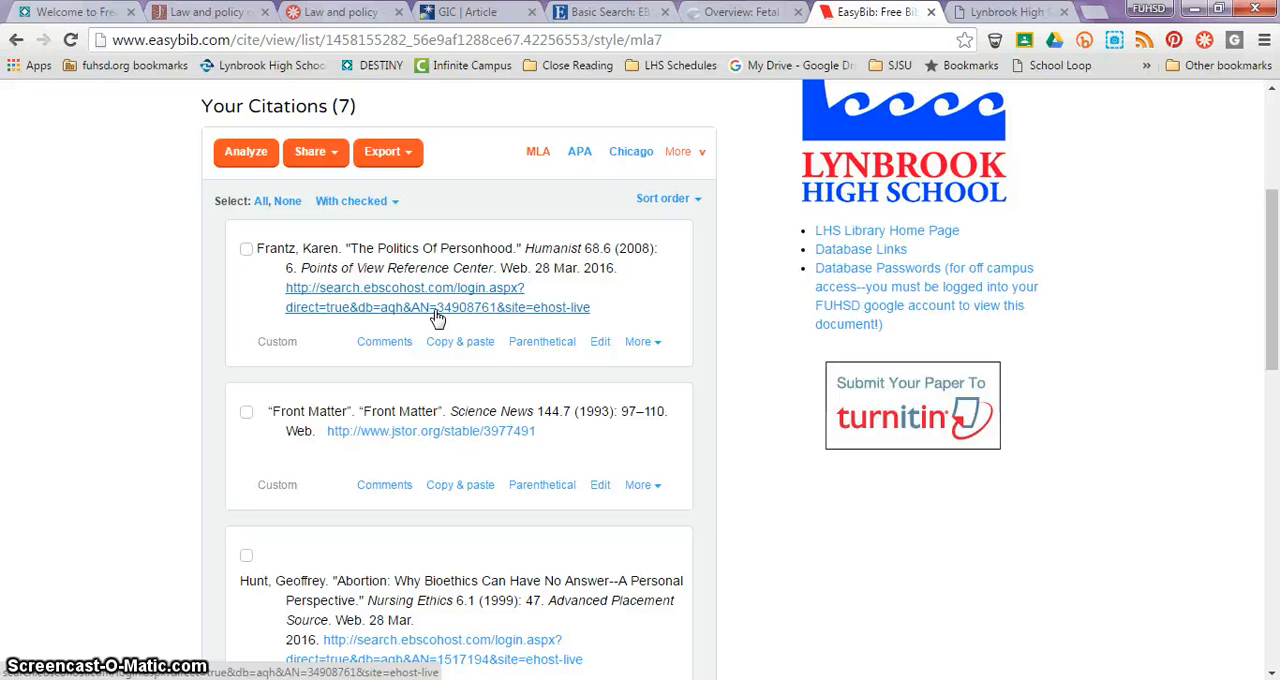
click(432, 295)
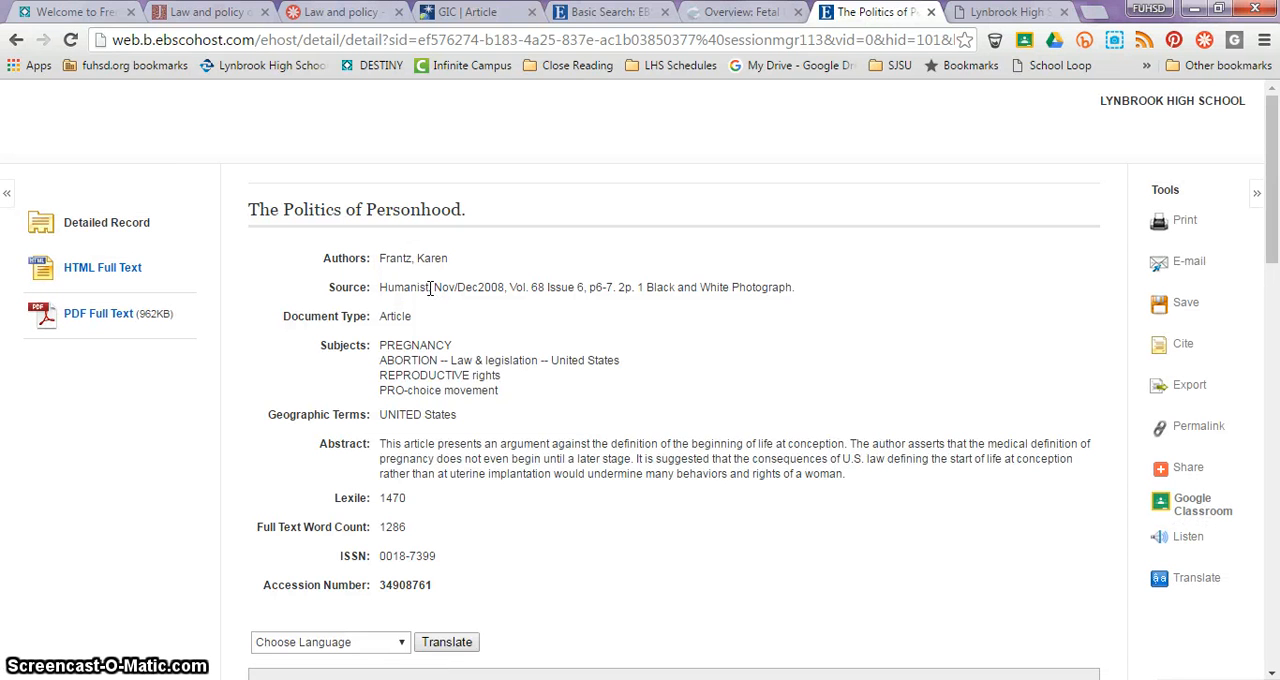
click(15, 42)
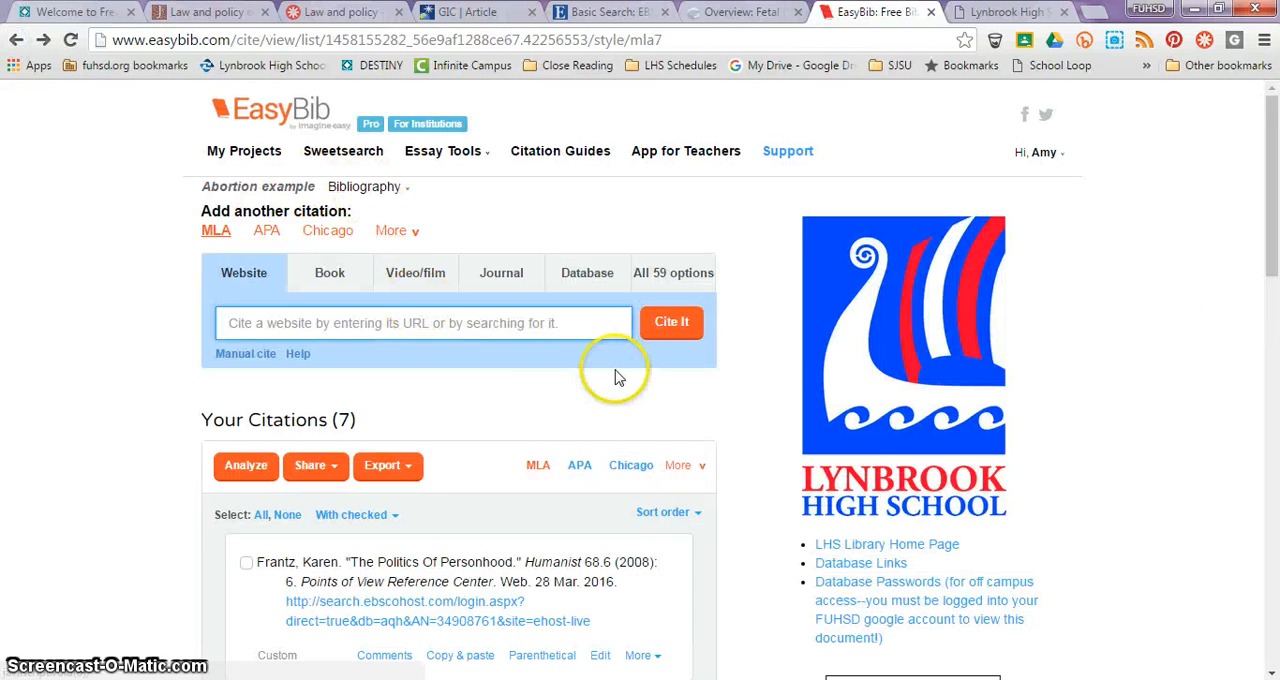
Step: Look at the open EBSCOhost search page and examine the MLA citation's URL in Global Issues in Context
drag(1270, 213, 1233, 176)
click(600, 12)
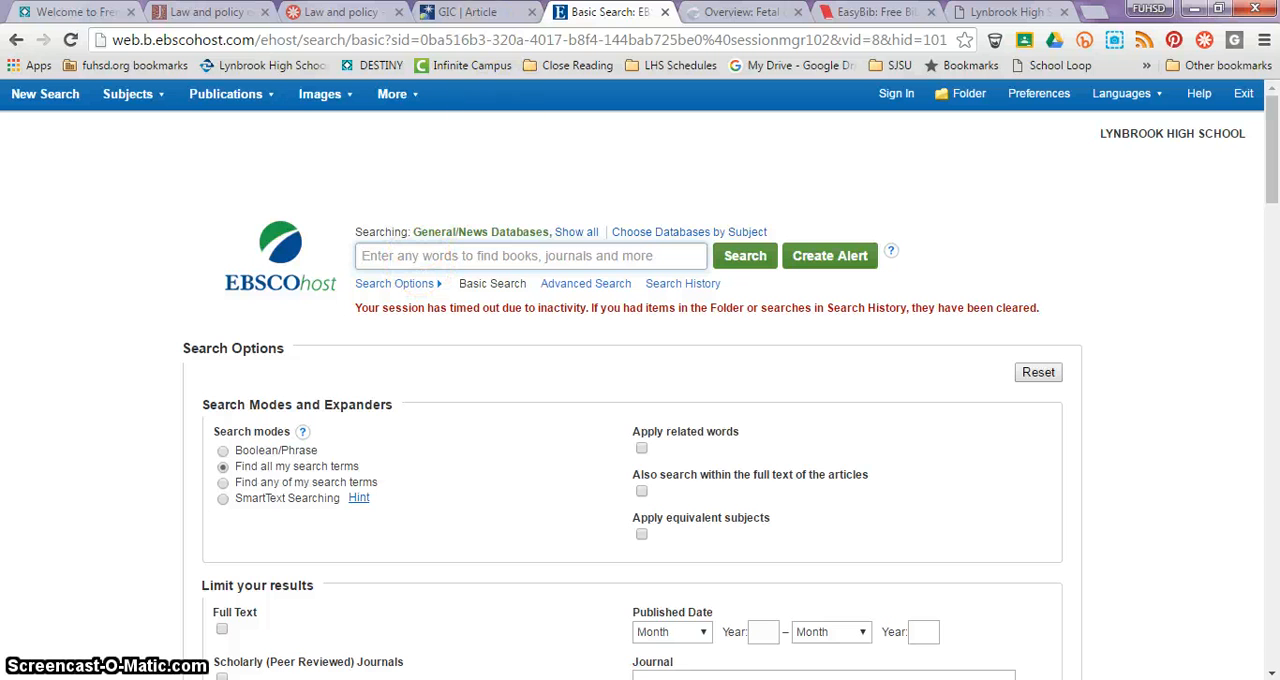
click(470, 14)
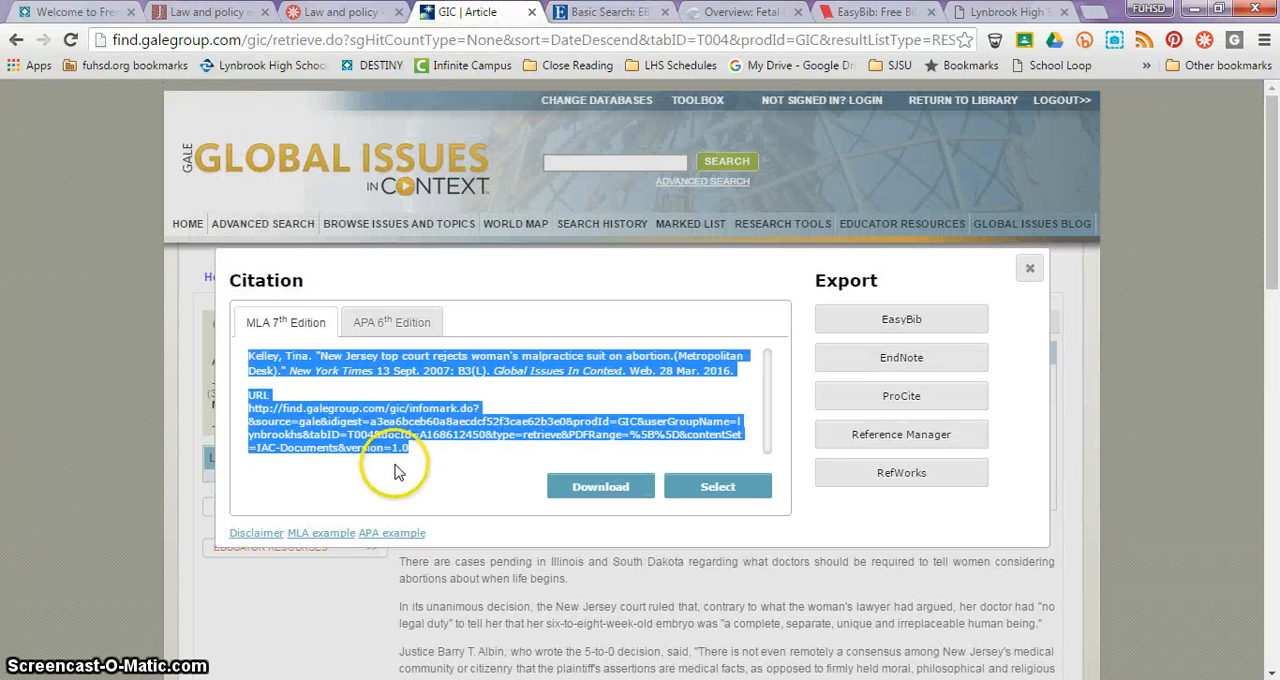
click(463, 421)
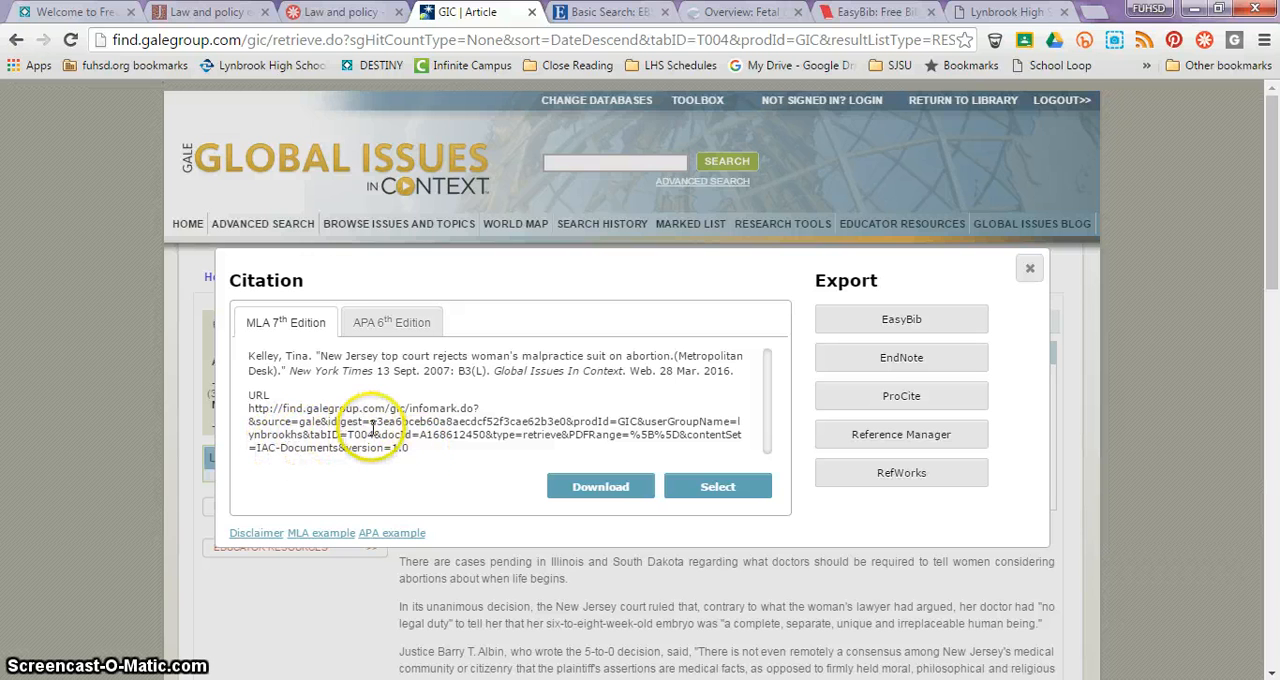
click(612, 482)
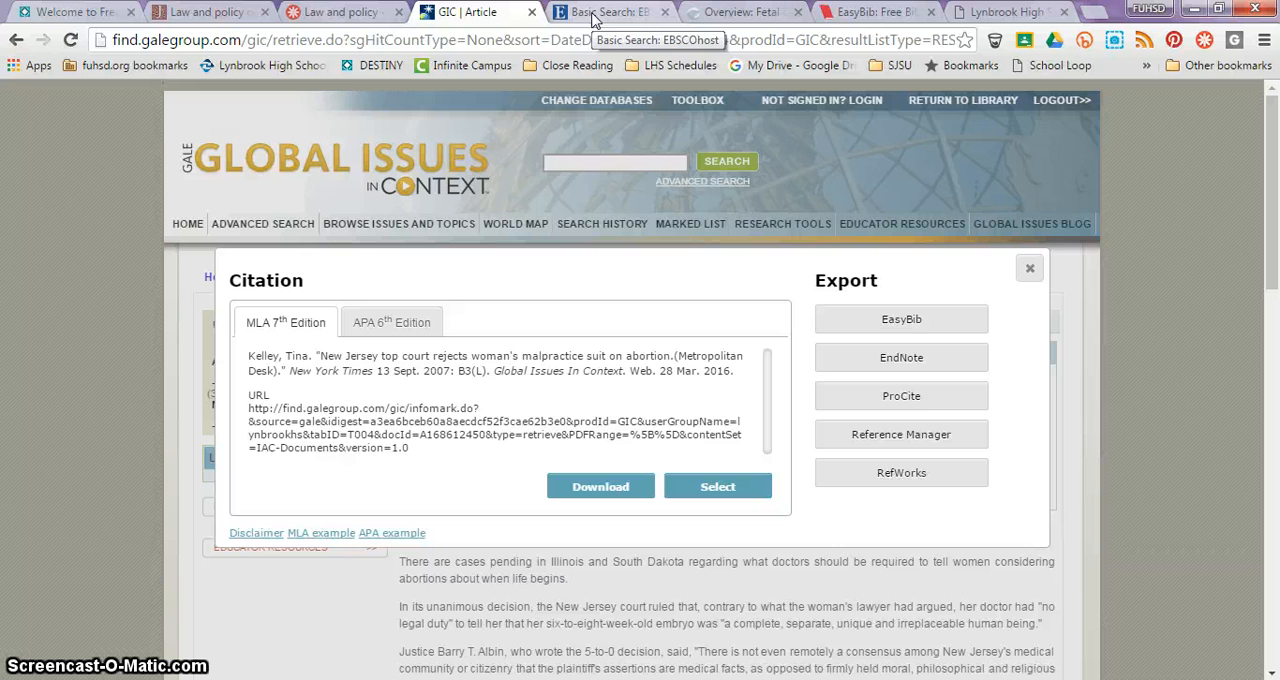
Step: Open "The Politics of Personhood" from its EasyBib citation and display the article's permalink in EBSCOhost
click(843, 13)
click(338, 606)
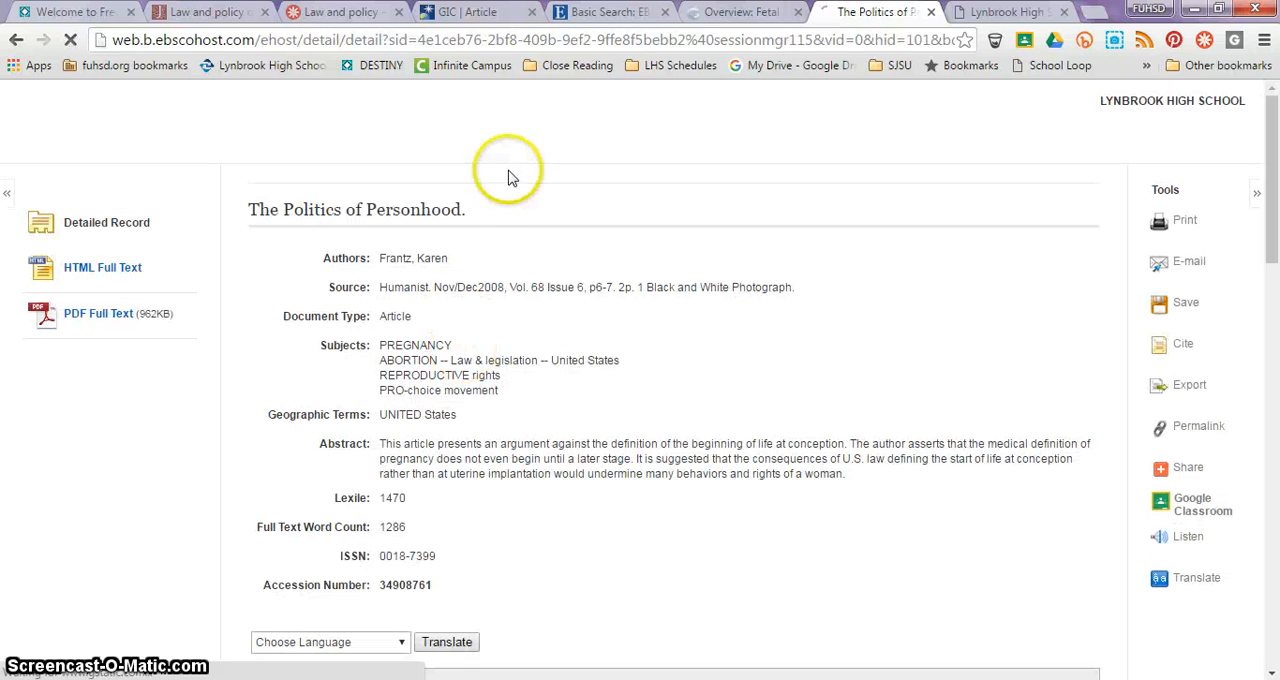
click(1189, 431)
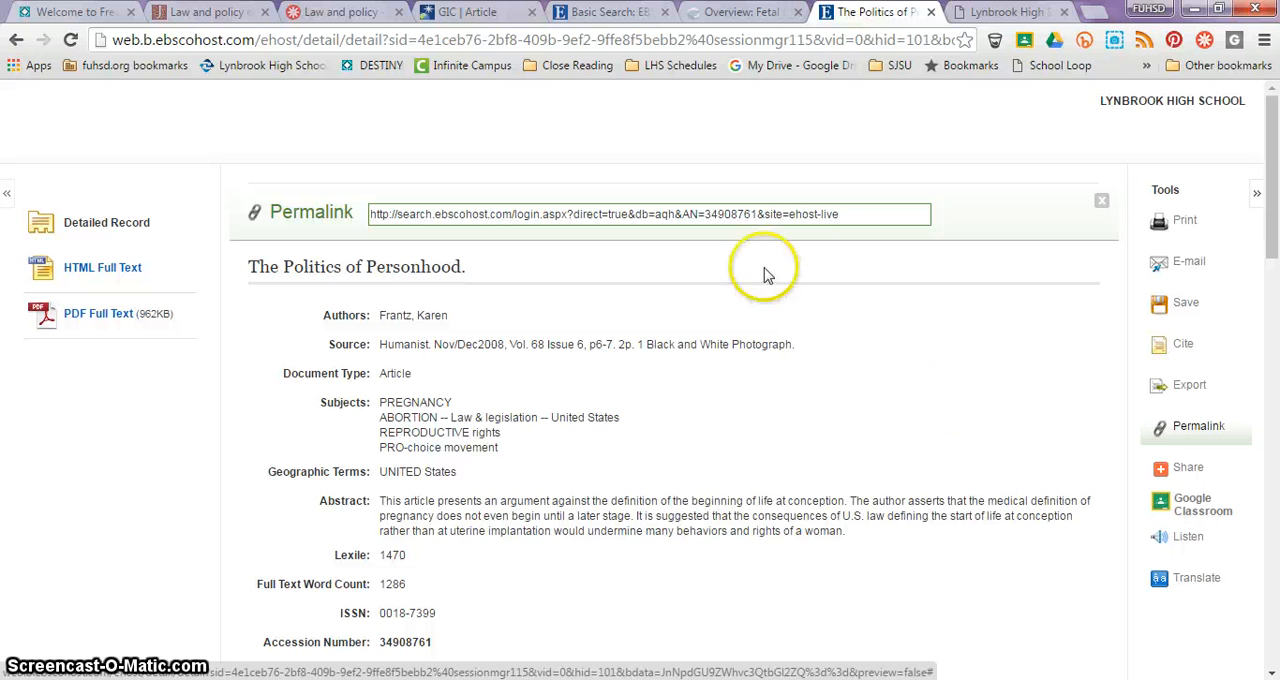
click(766, 211)
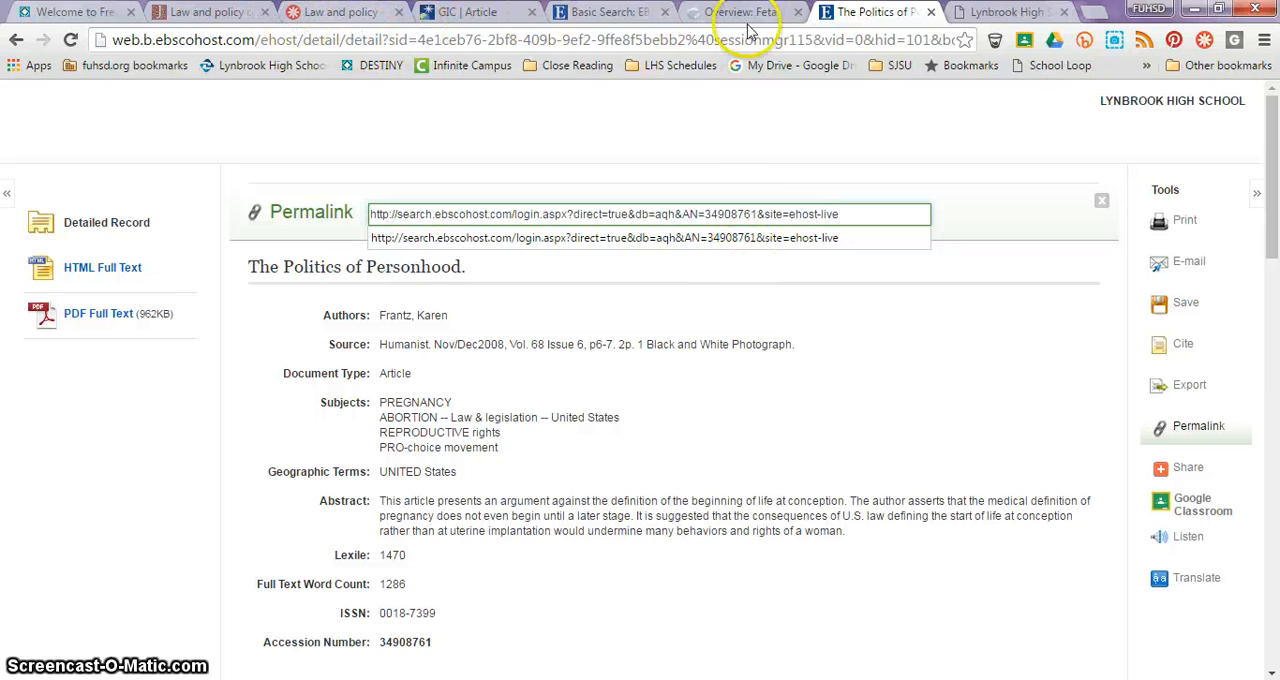
Step: Return to the EasyBib bibliography and review its citations down to "Overview: Fetal Development."
click(15, 39)
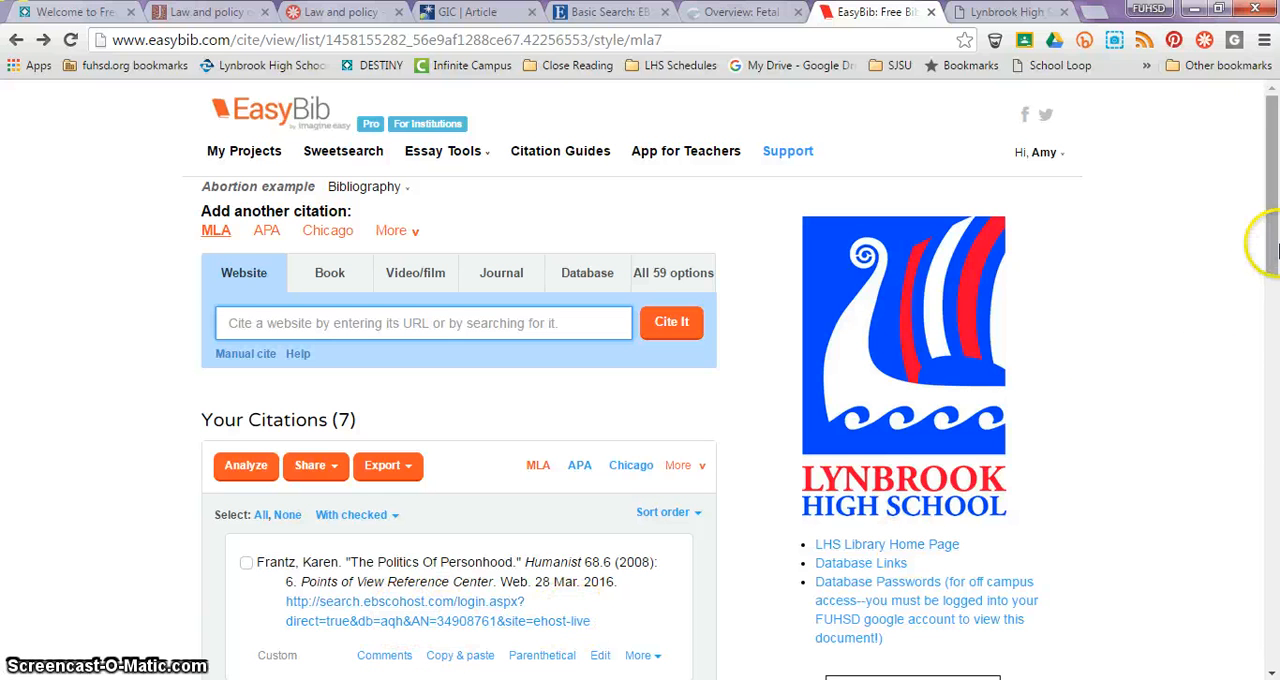
drag(1273, 244, 1274, 292)
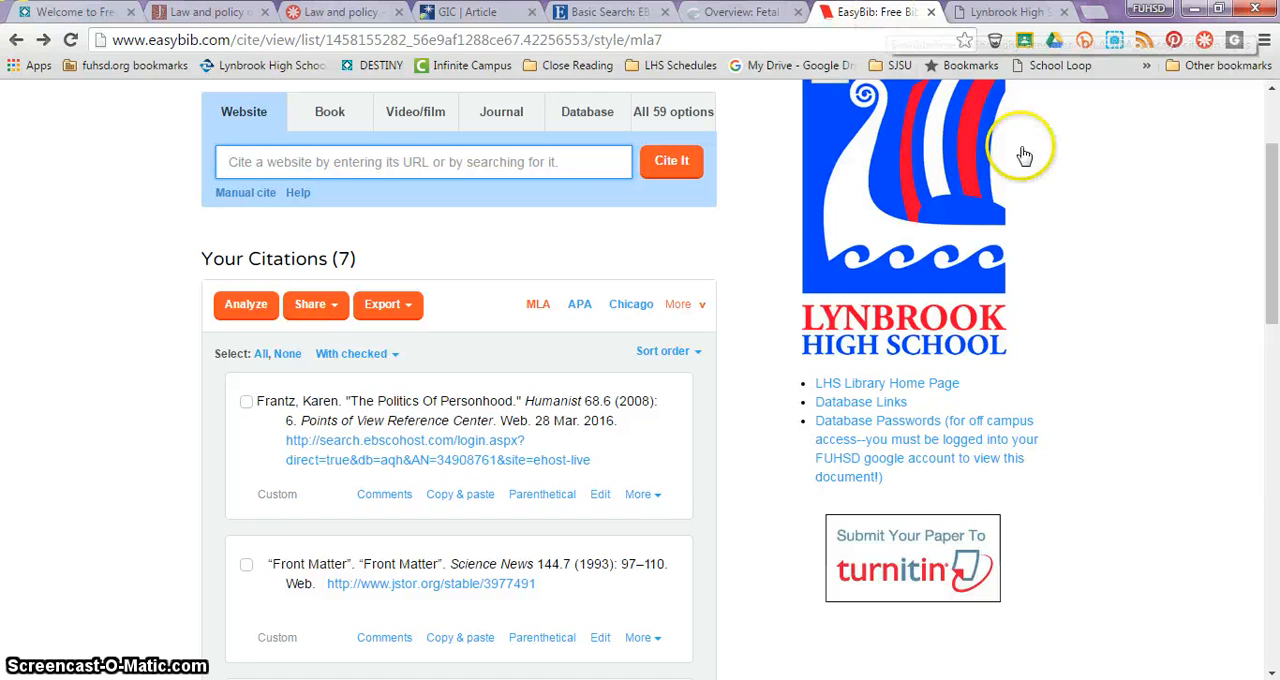
drag(1277, 223, 1273, 553)
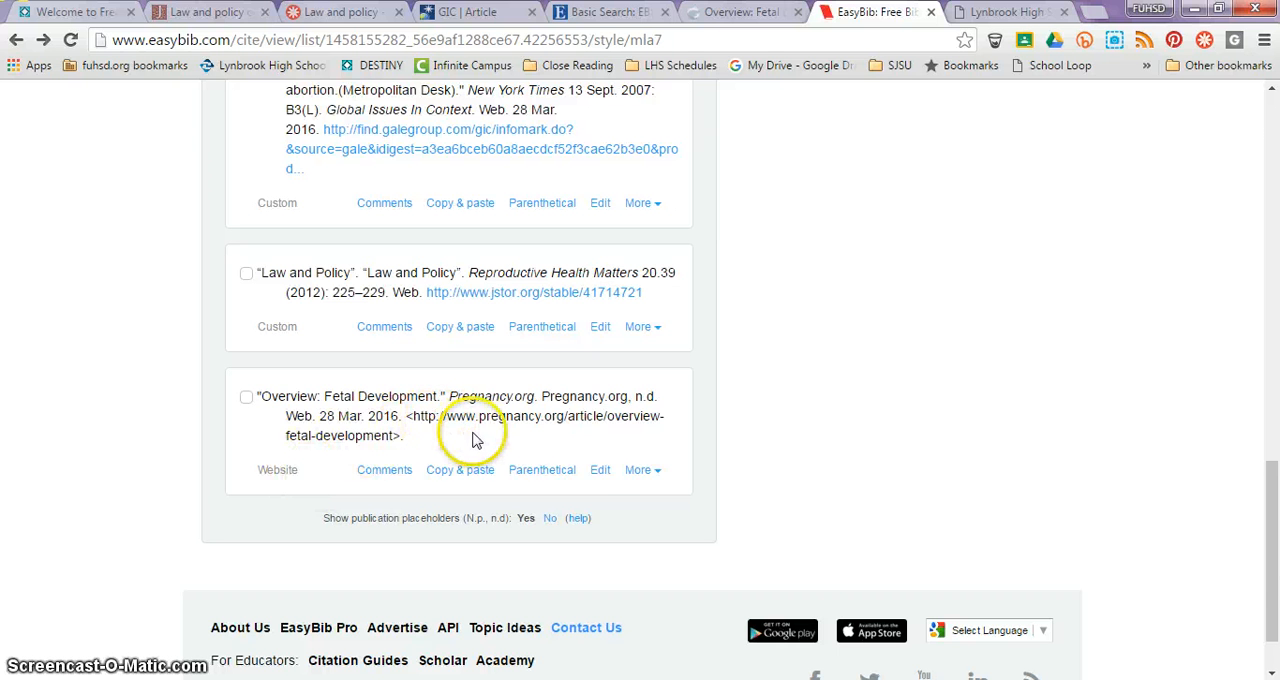
Step: Open the "Overview: Fetal Development" website citation for editing, review its publication details, and update the citation
click(601, 470)
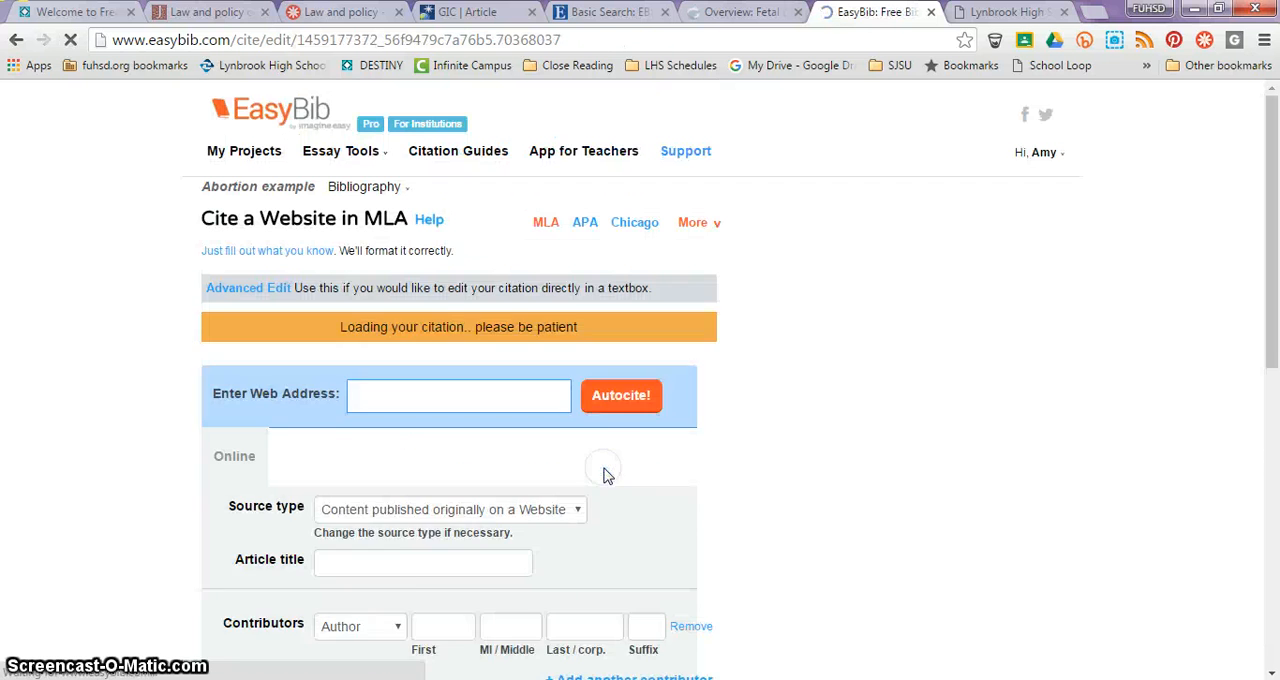
drag(1268, 132, 1275, 245)
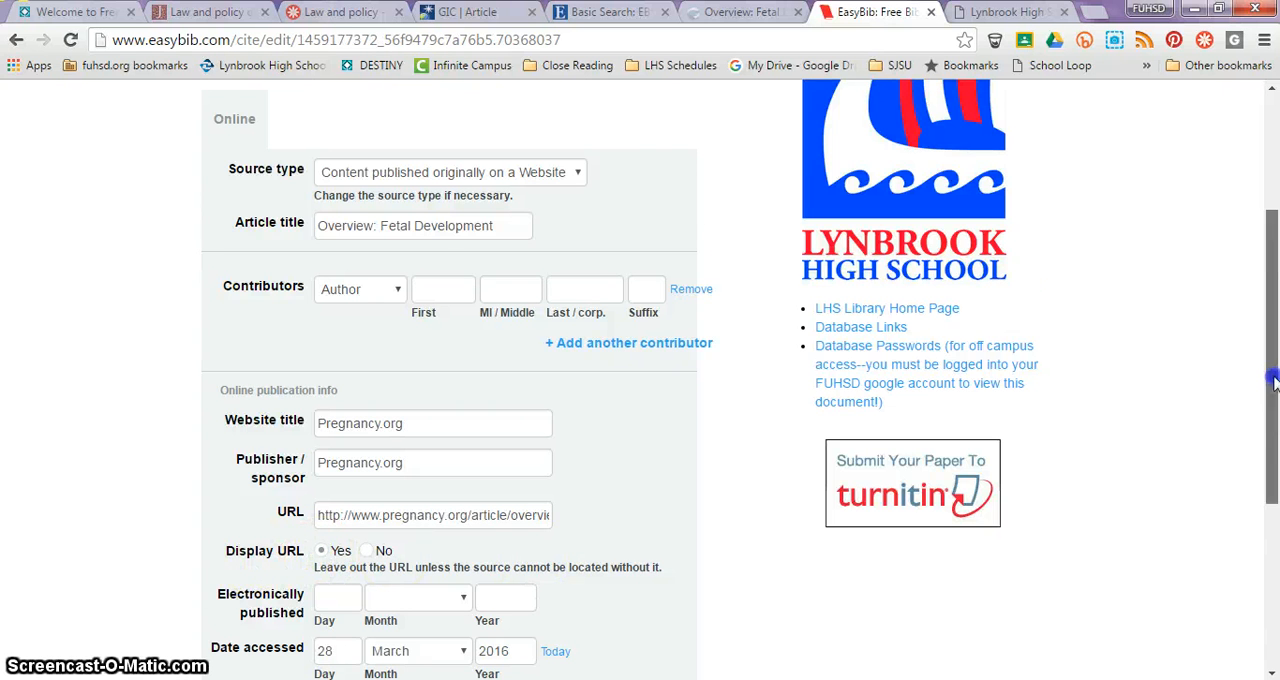
drag(1273, 370, 1275, 465)
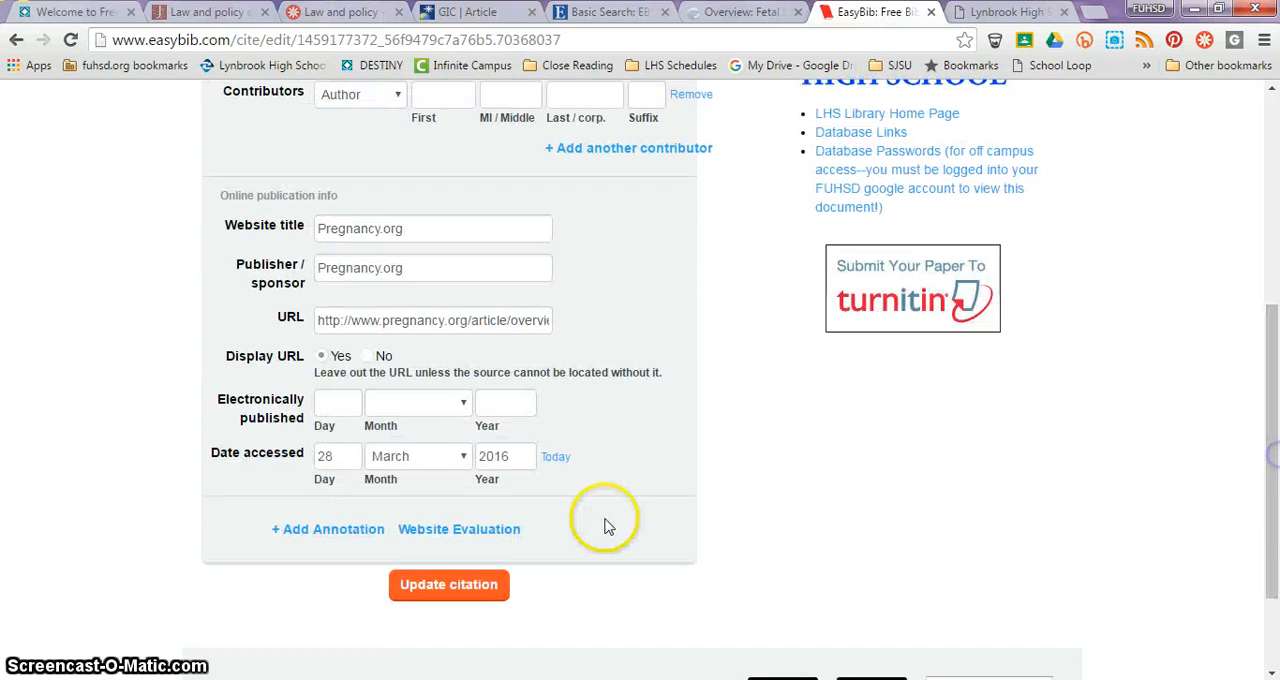
click(478, 585)
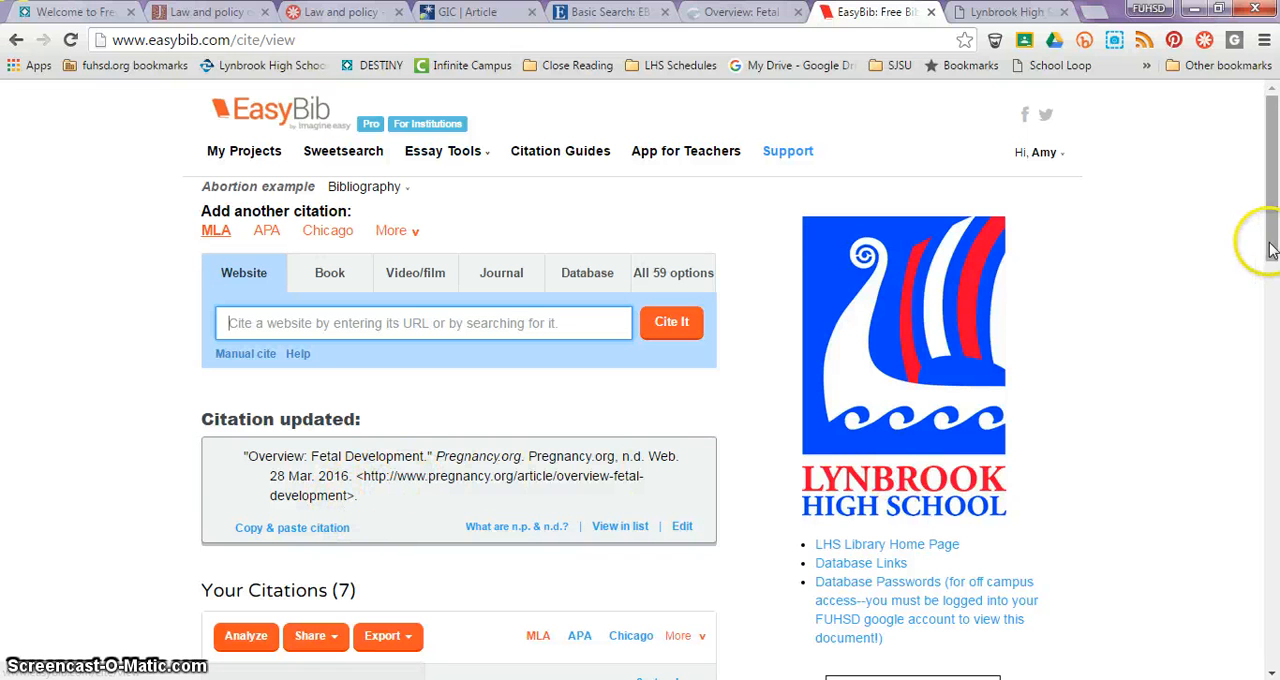
drag(1271, 236, 1240, 163)
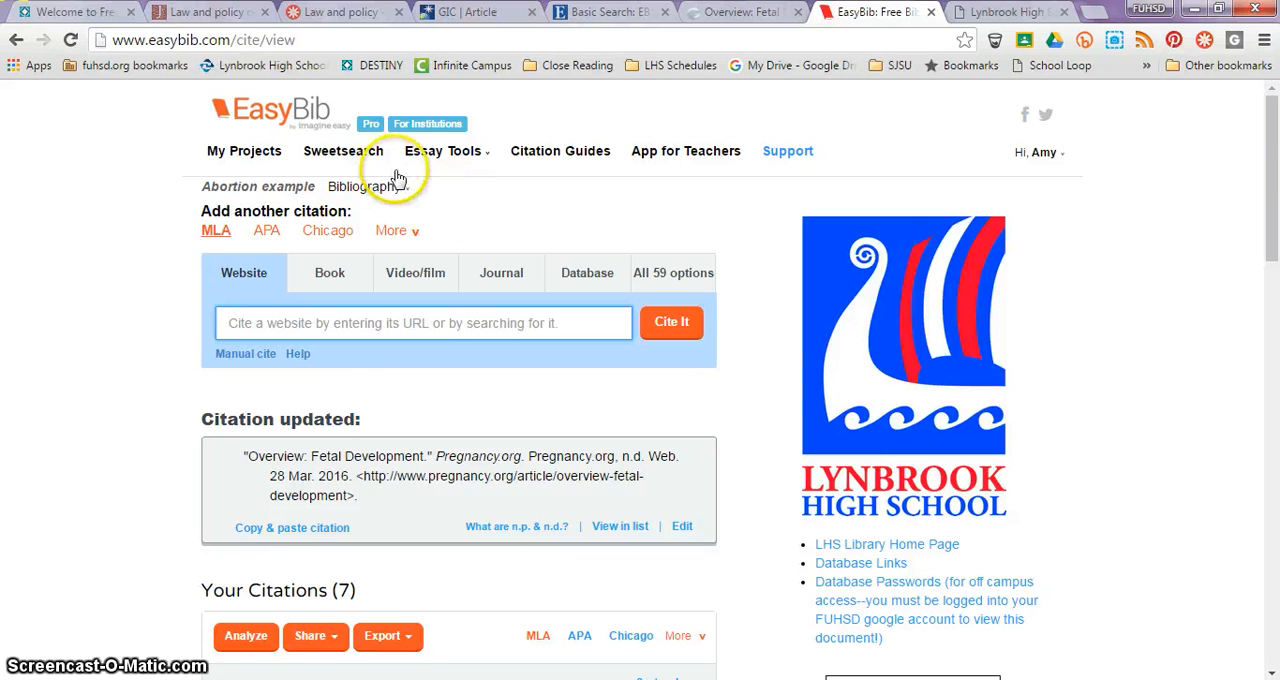
Step: Open the sharing settings of the "Abortion example" project, select View and Edit permissions, and return to the project list without sharing
click(255, 155)
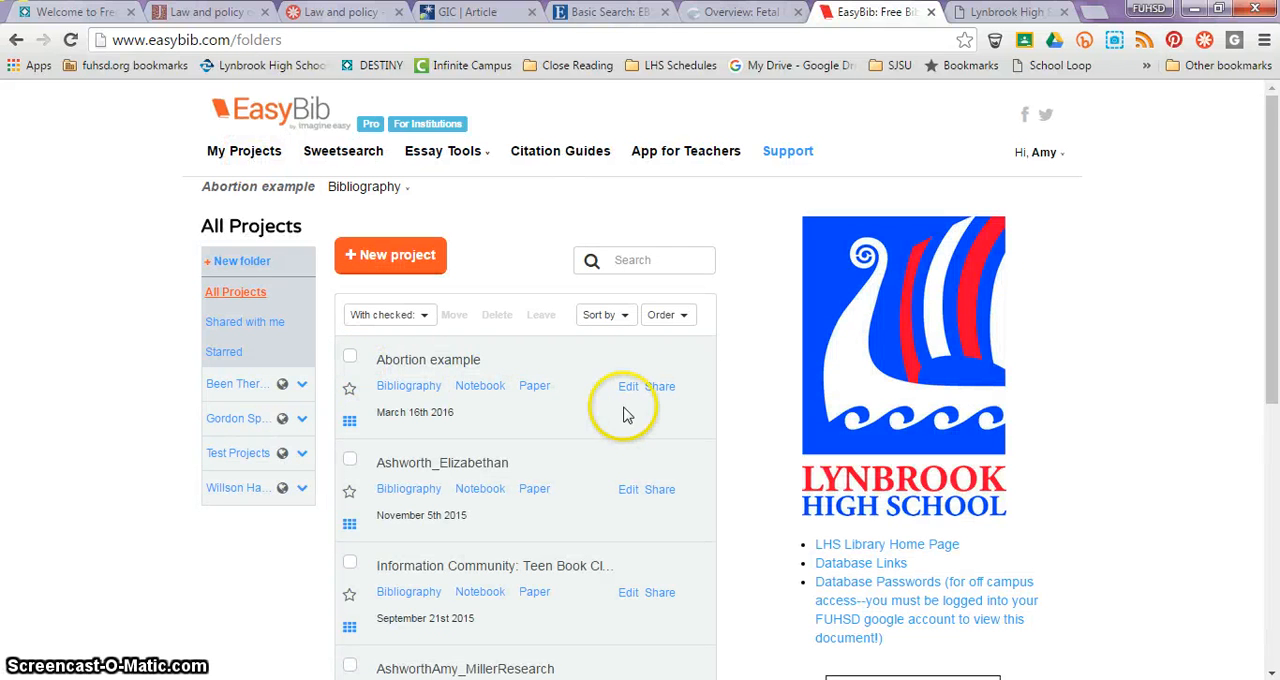
click(658, 390)
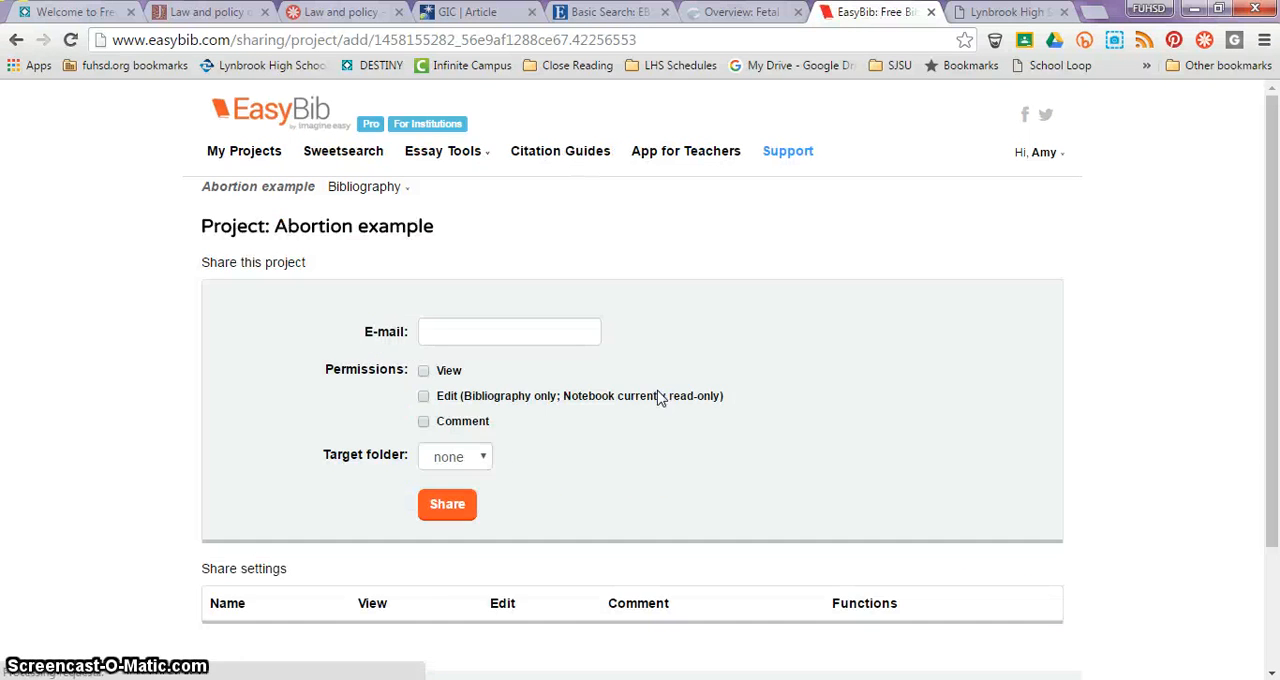
click(423, 396)
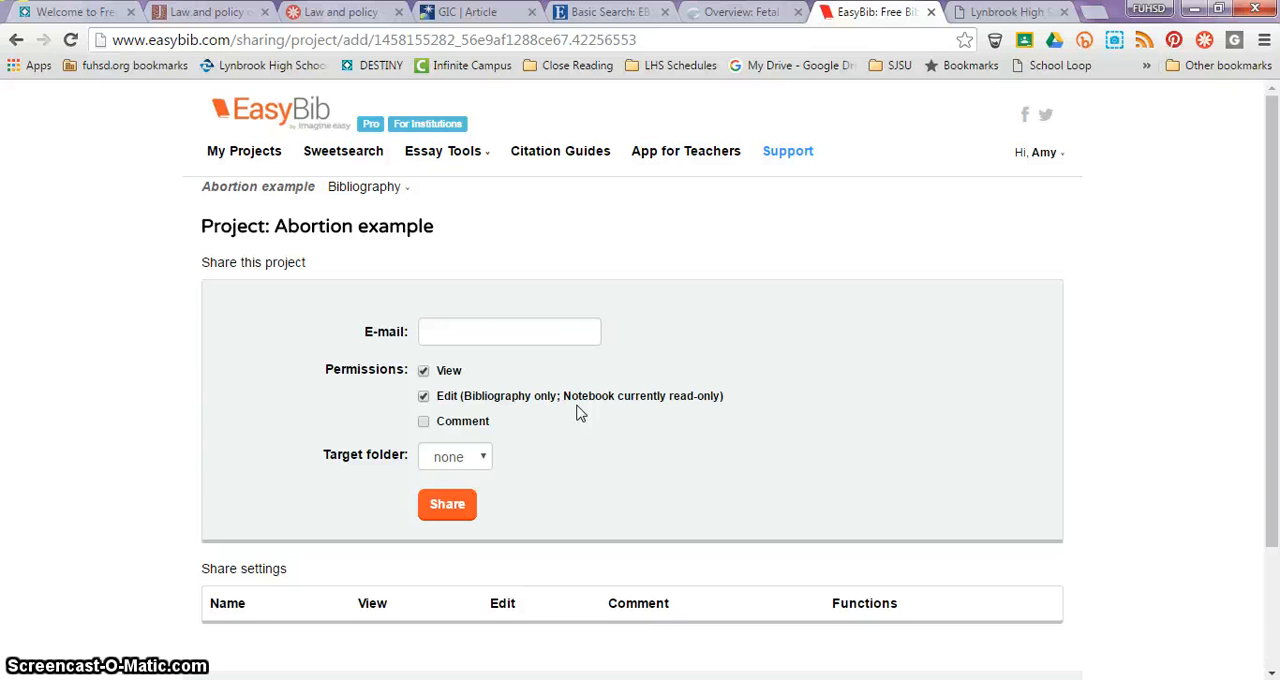
click(600, 408)
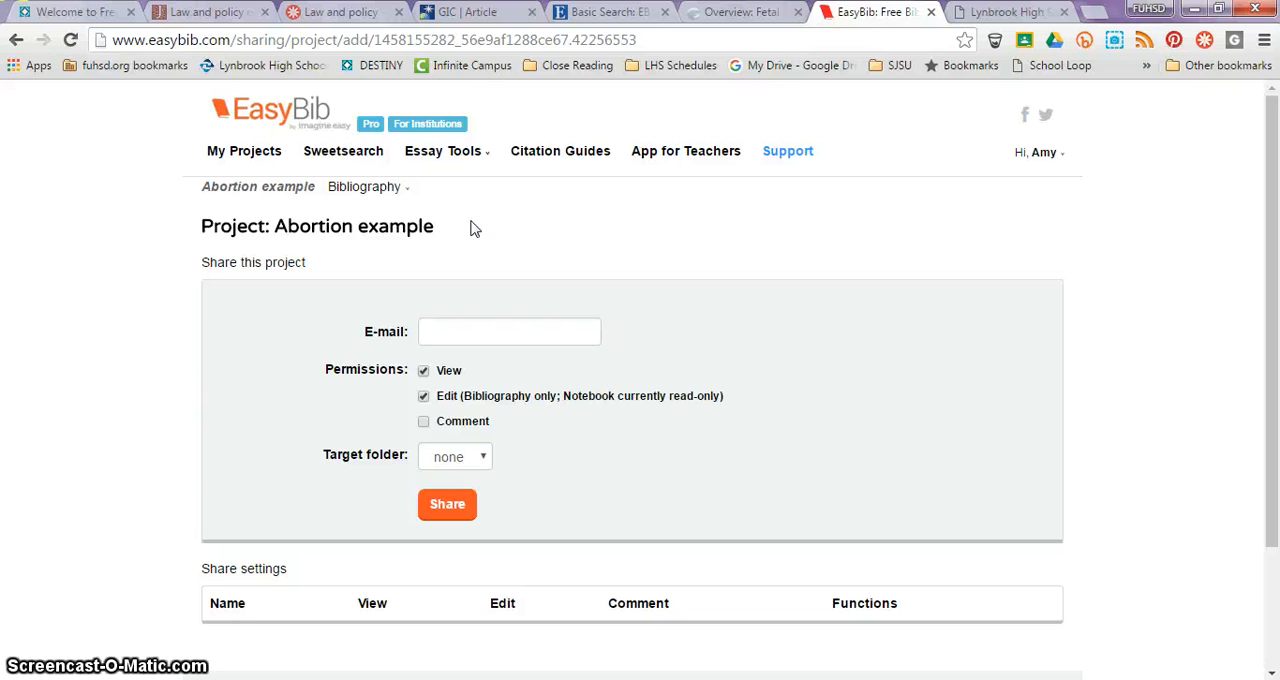
click(254, 160)
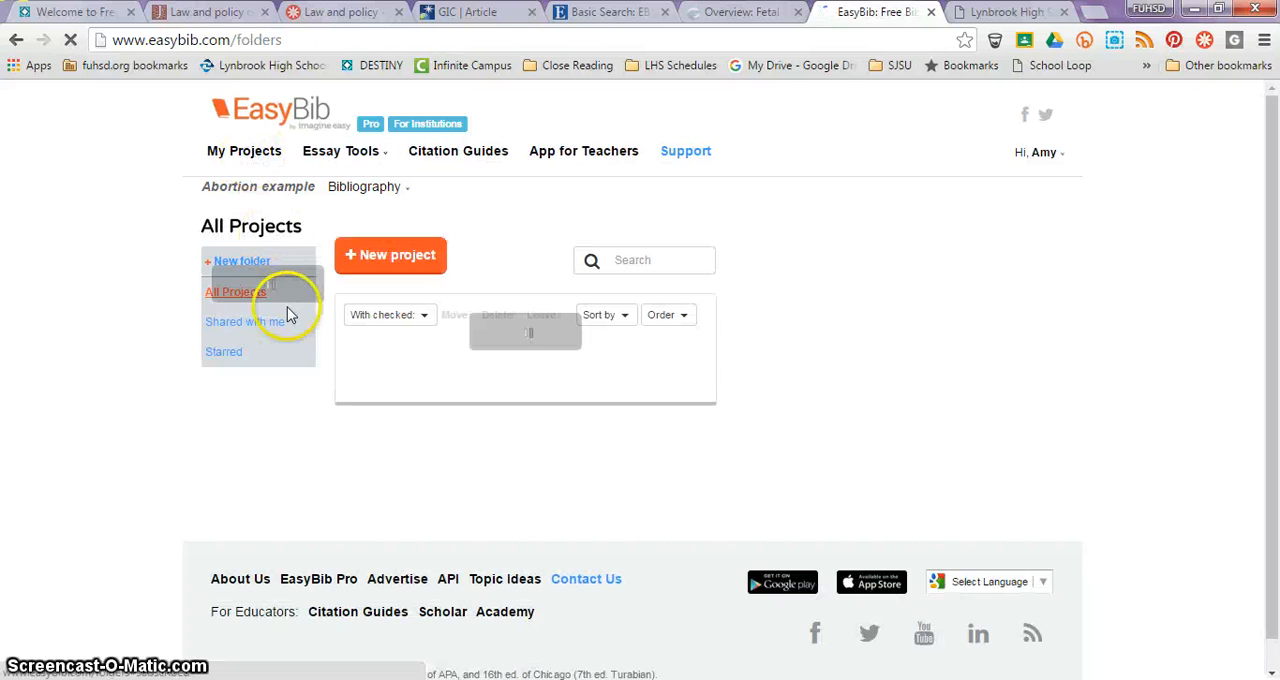